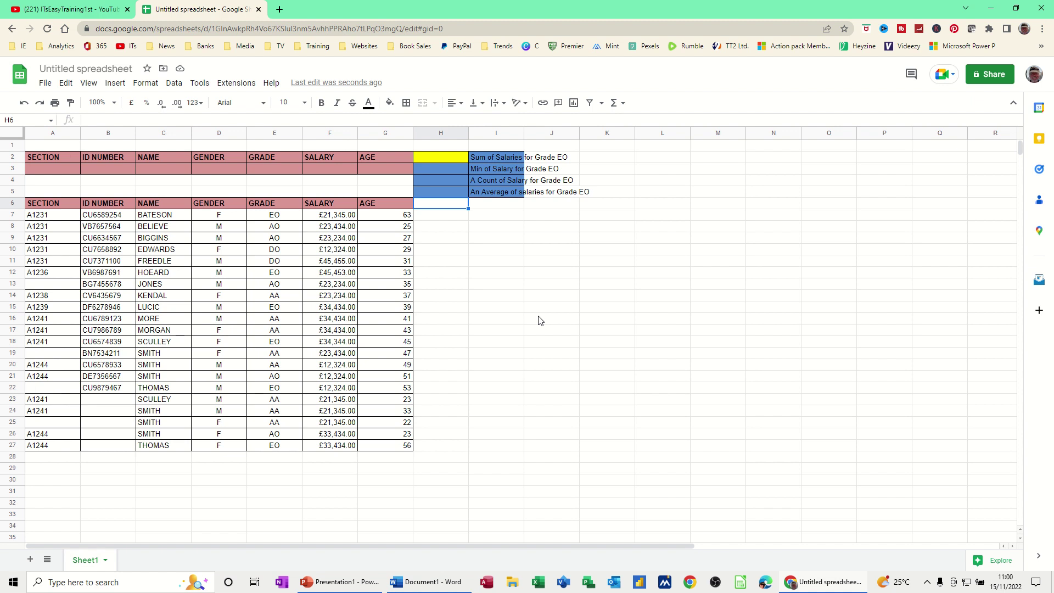
Highlight the data named range and the selection criteria range to show their extents.
click(541, 227)
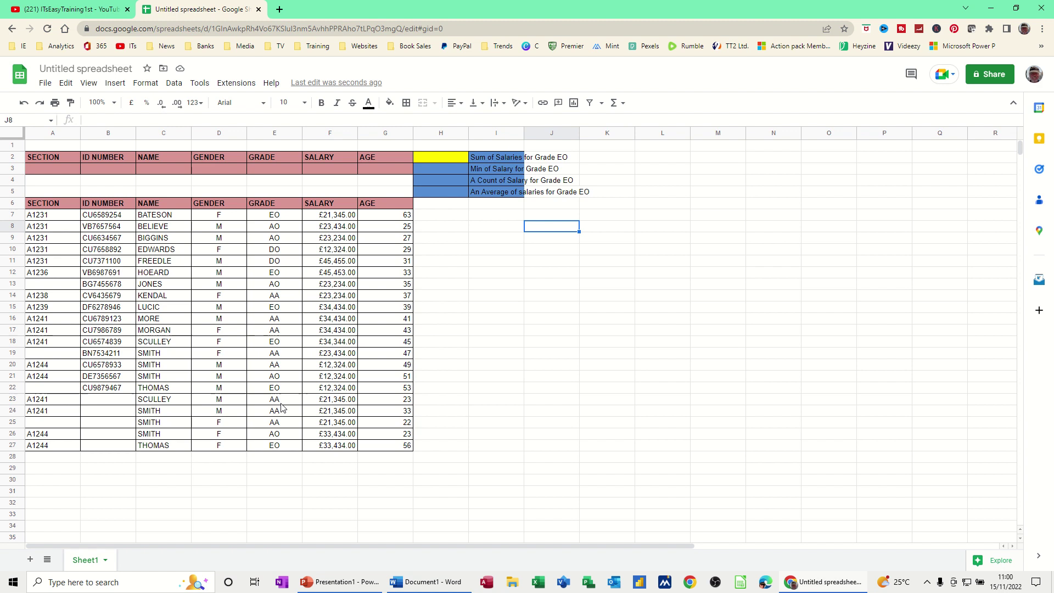
drag(49, 207, 392, 449)
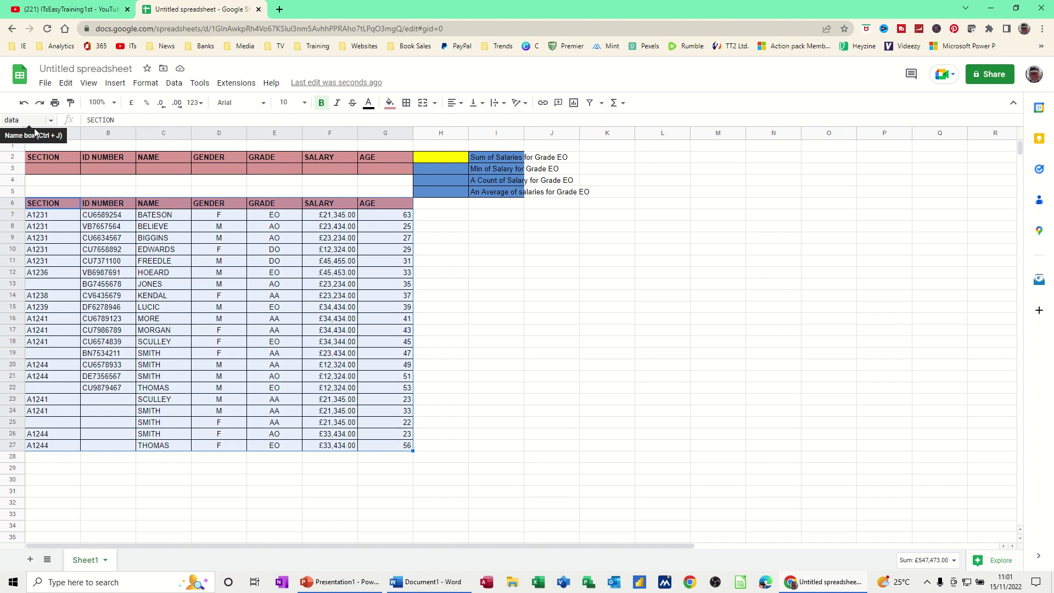
drag(55, 157, 385, 168)
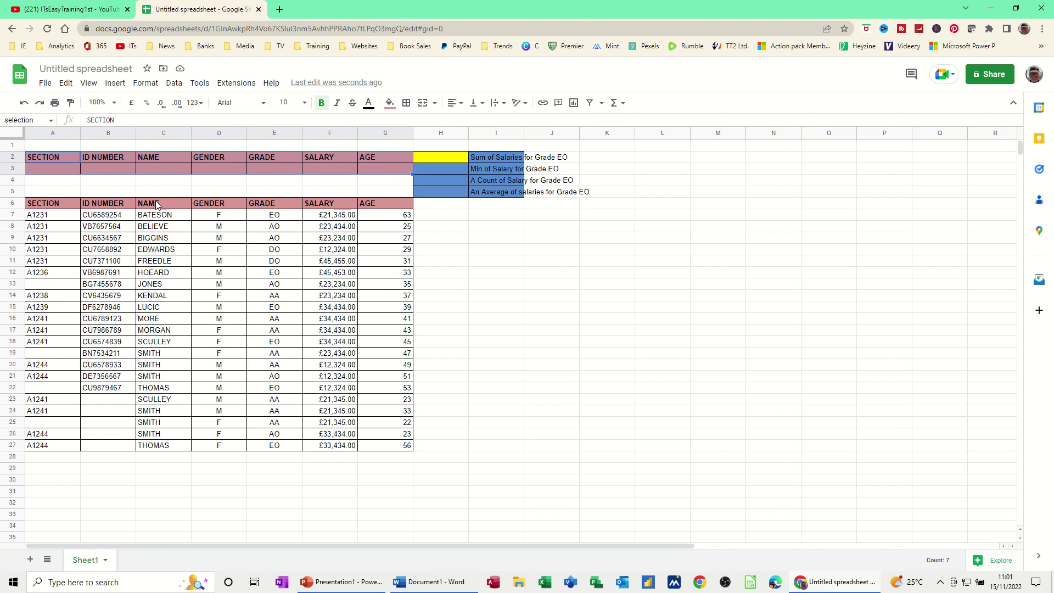
Enter =dsum(data,"salary",selection) in H2 to get the Grade EO salary total of £546,668.00.
click(425, 157)
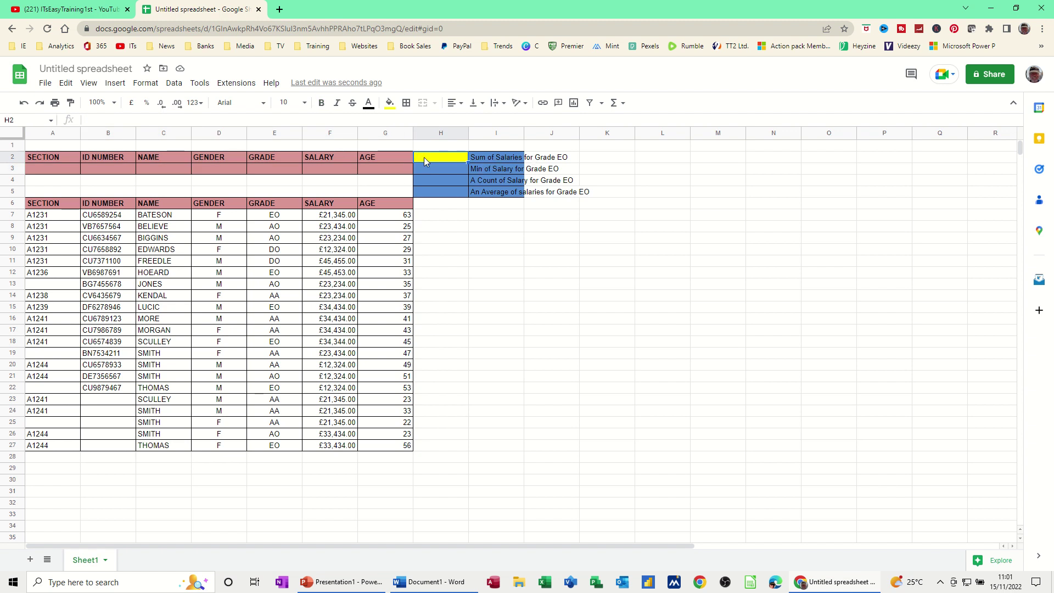
text(=ds)
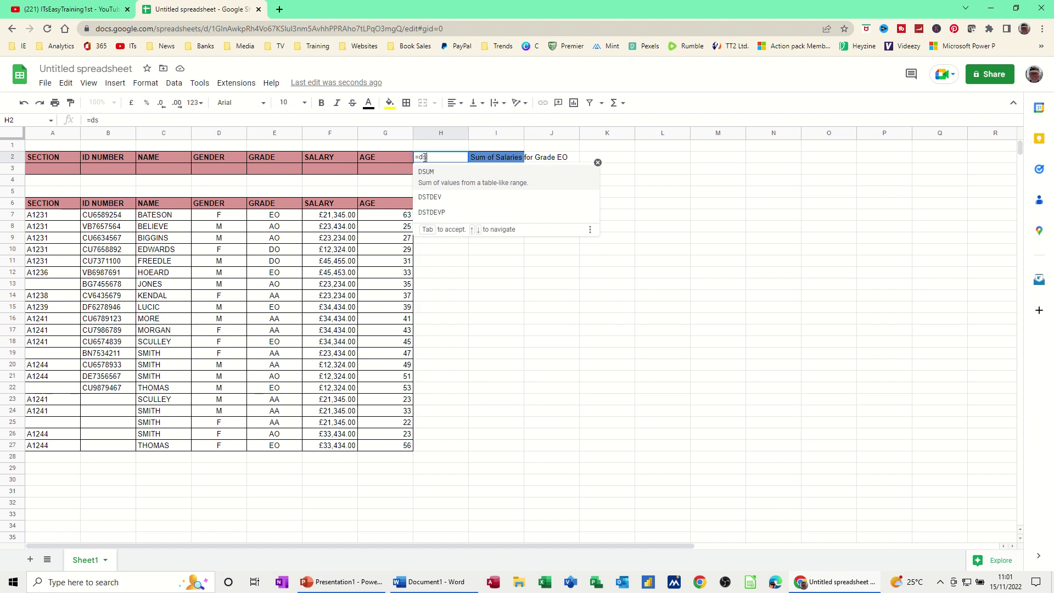
text(um()
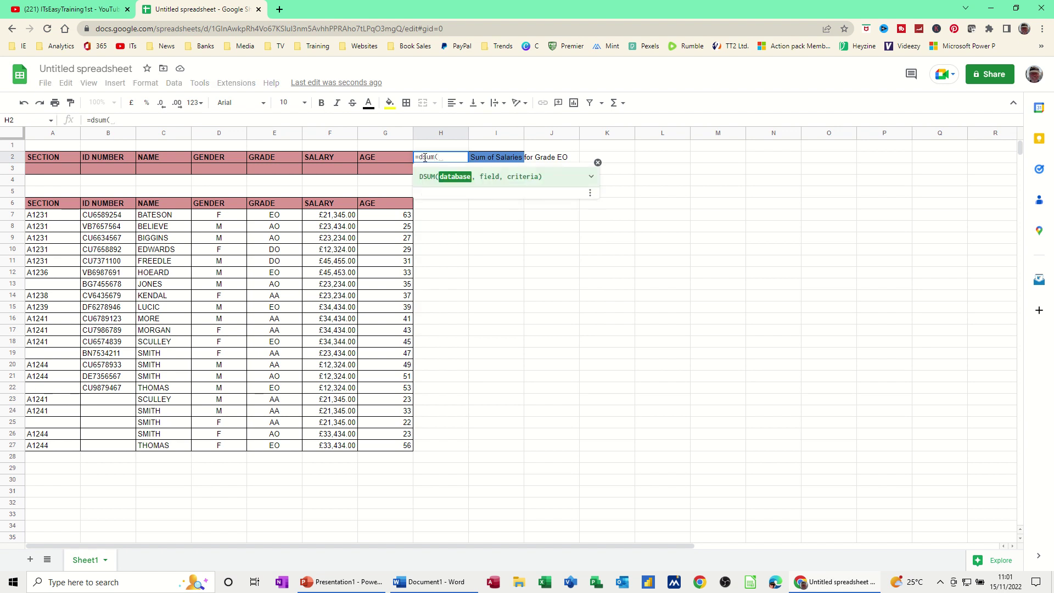
text(data)
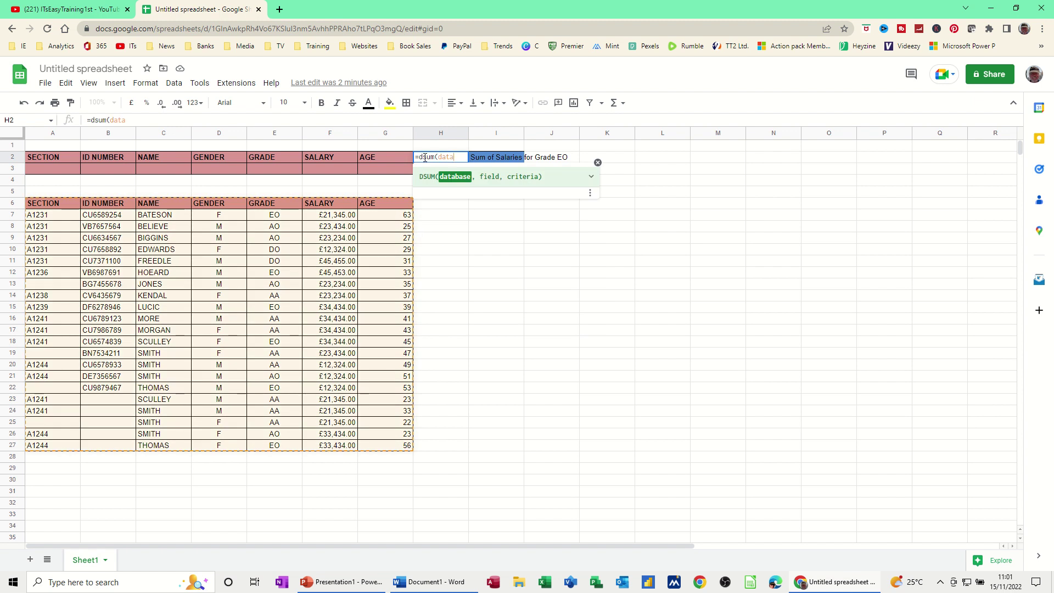
text(,)
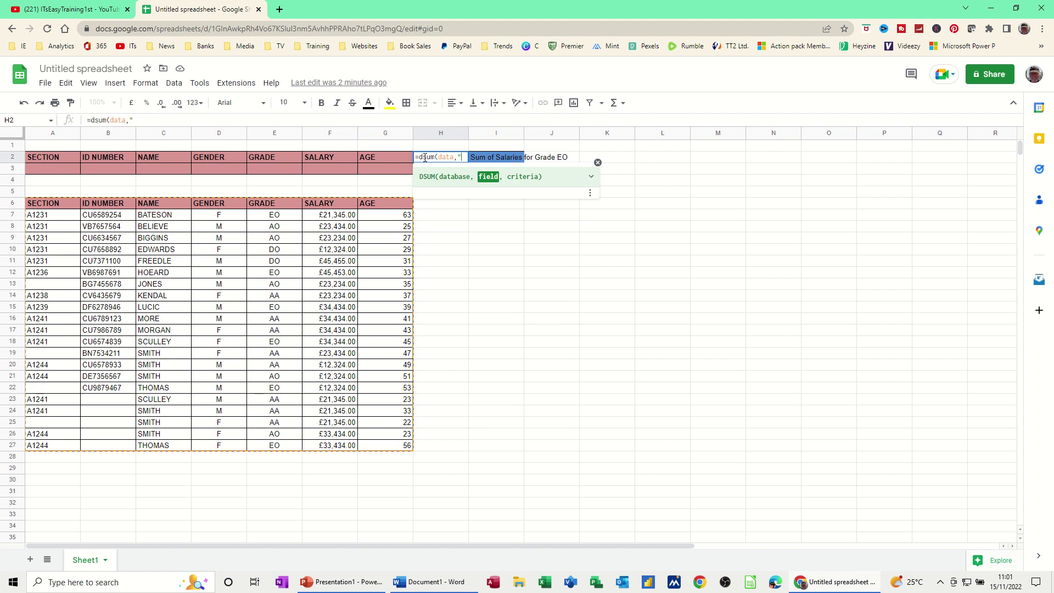
text("salary")
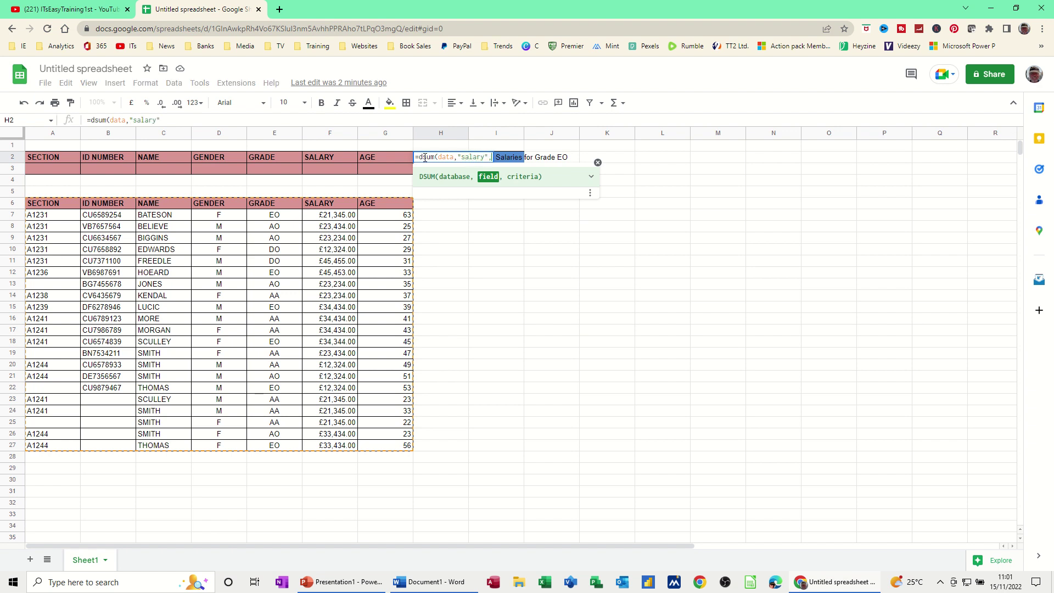
text(, )
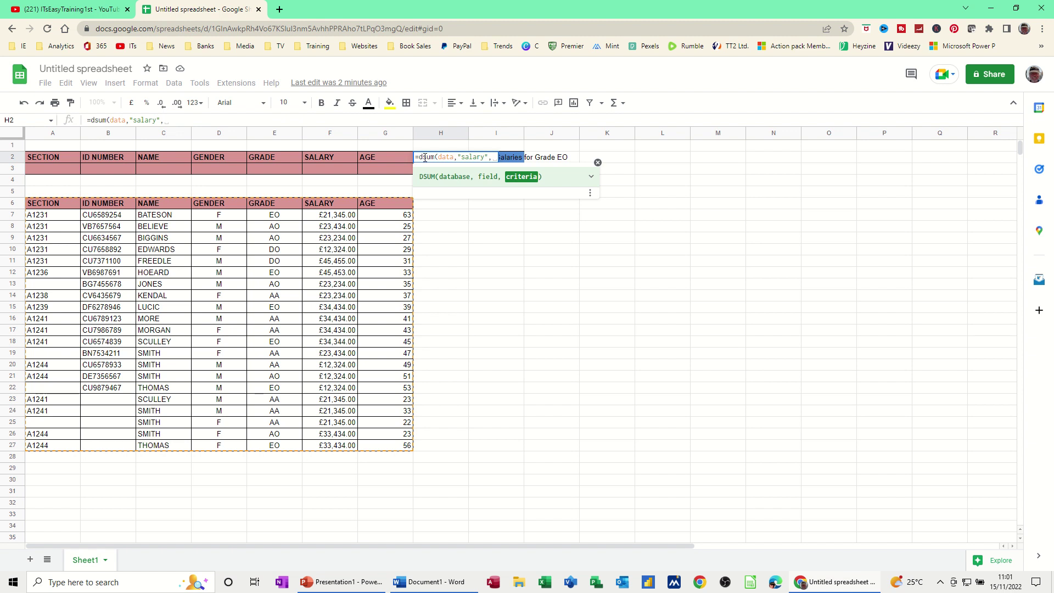
text(seledction)
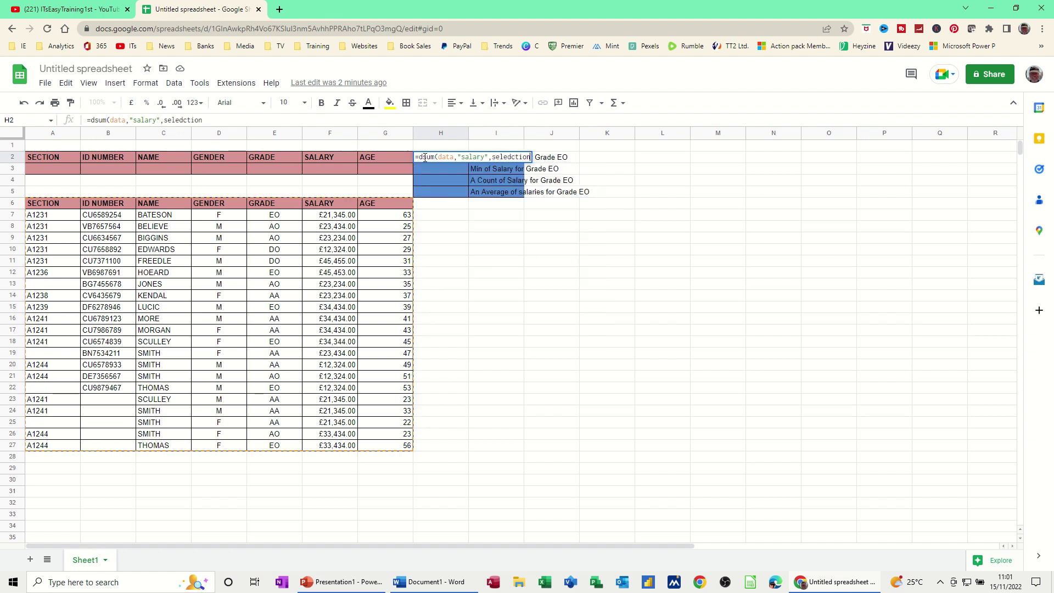
key(BackSpace)
key(BackSpace)
key(BackSpace)
key(BackSpace)
key(BackSpace)
key(BackSpace)
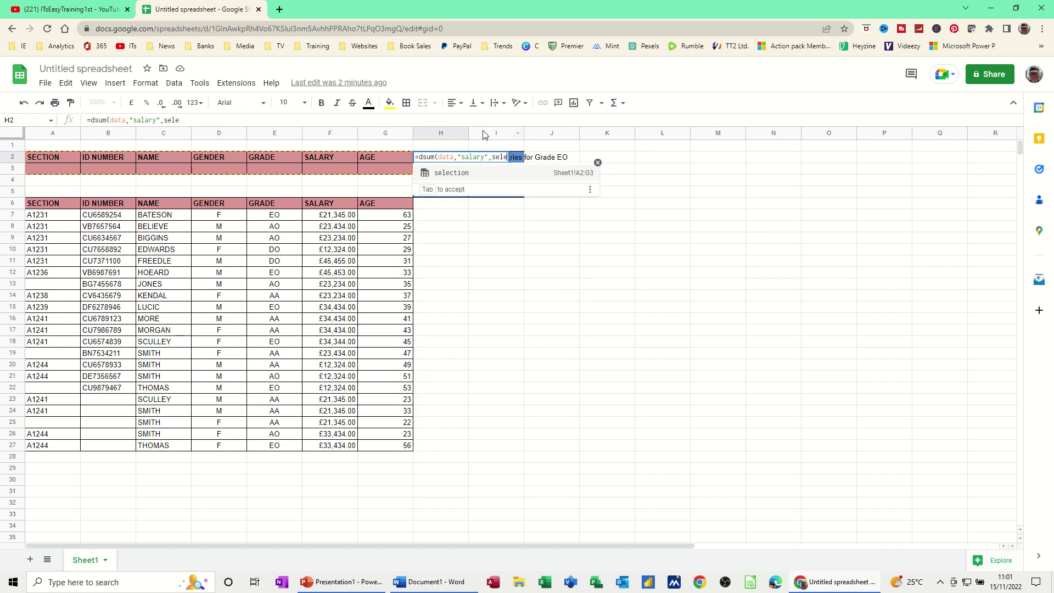
text(cti)
key(Tab)
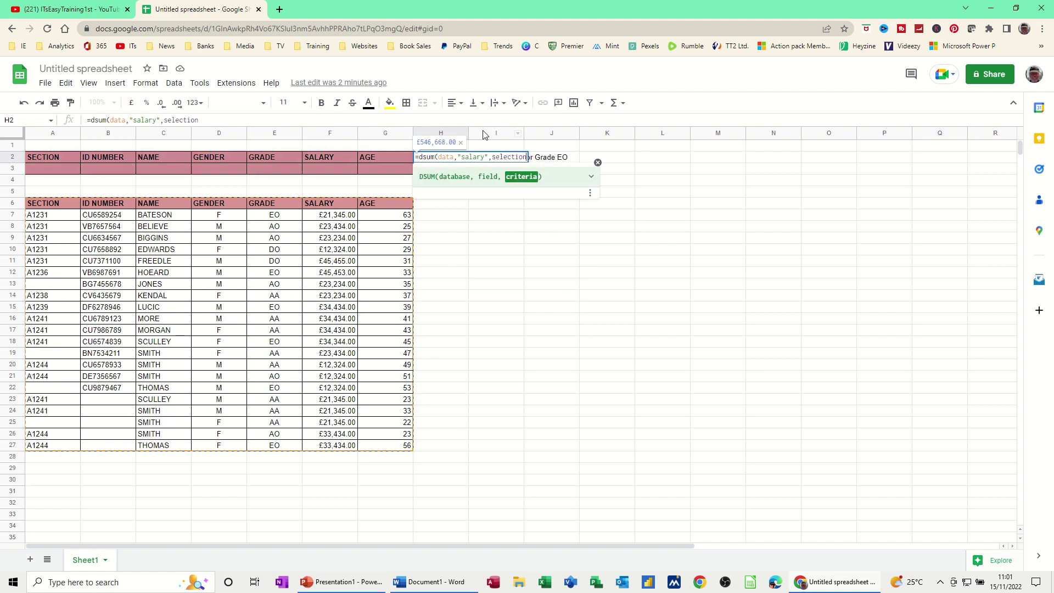
text())
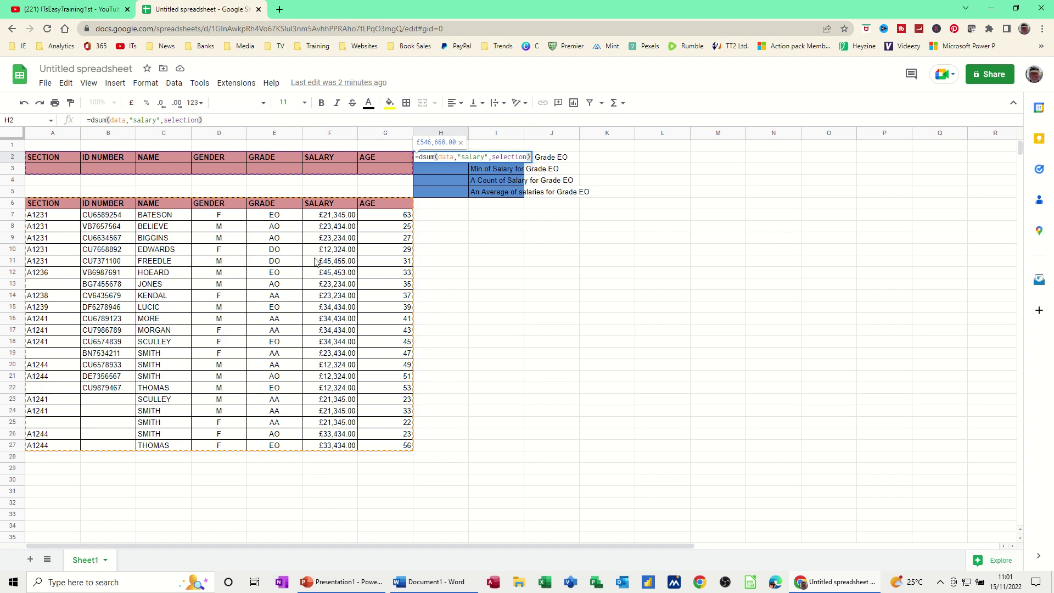
key(Return)
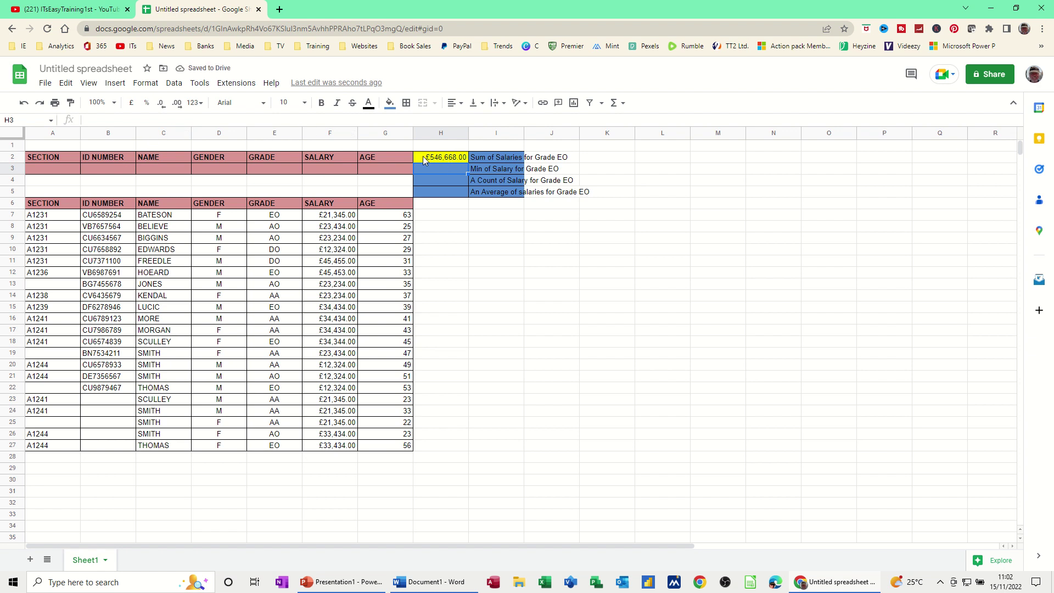
drag(332, 217, 336, 445)
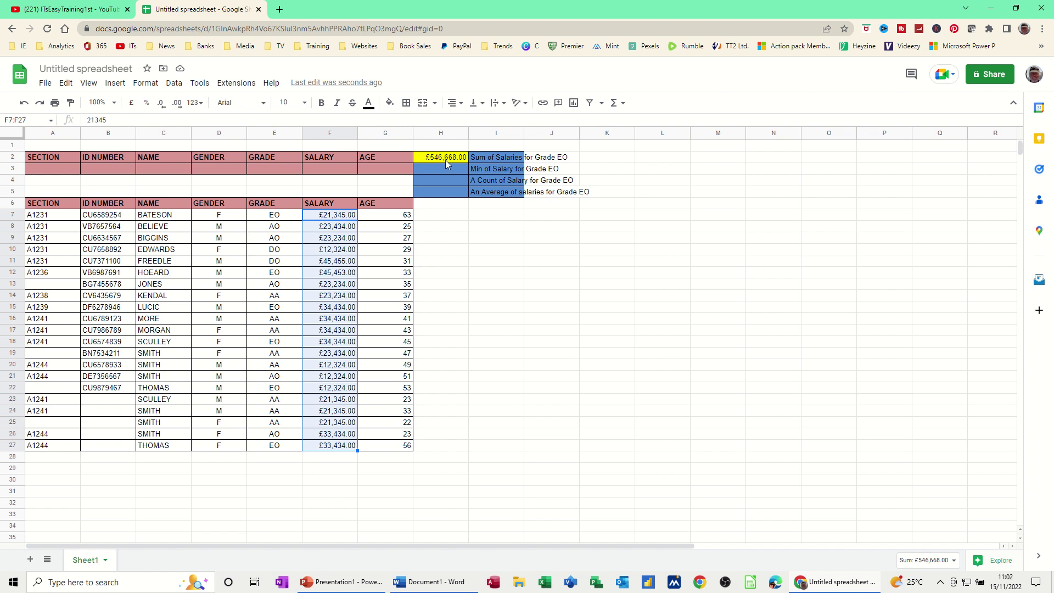
click(212, 173)
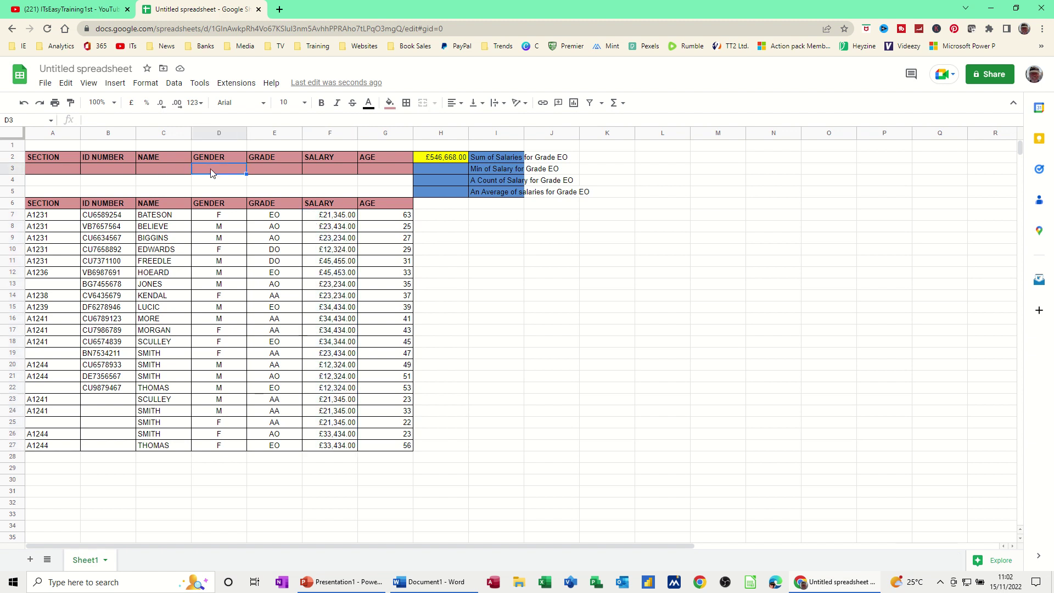
text(f)
click(286, 219)
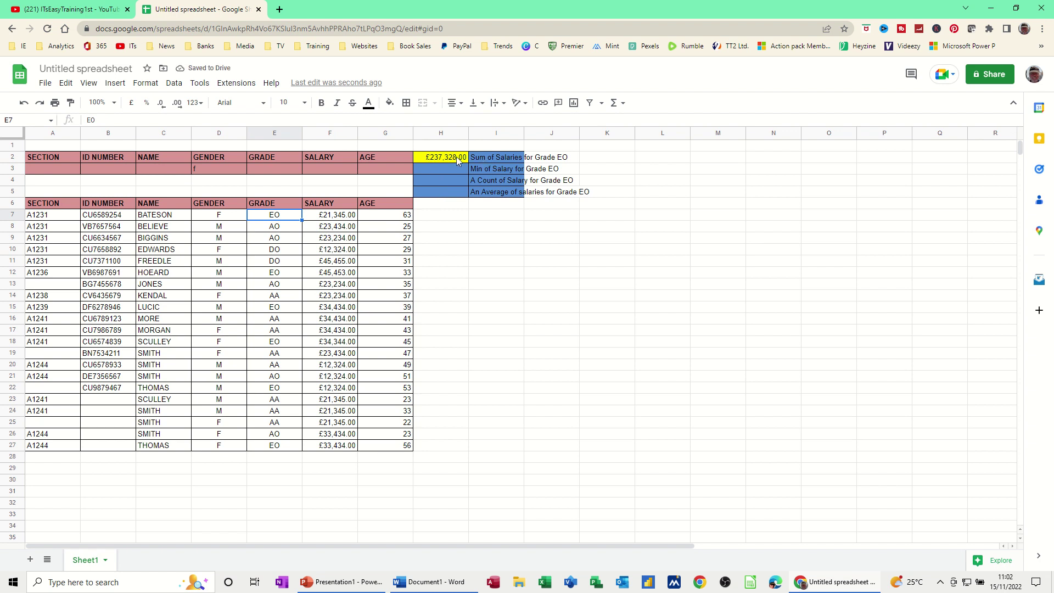
click(280, 174)
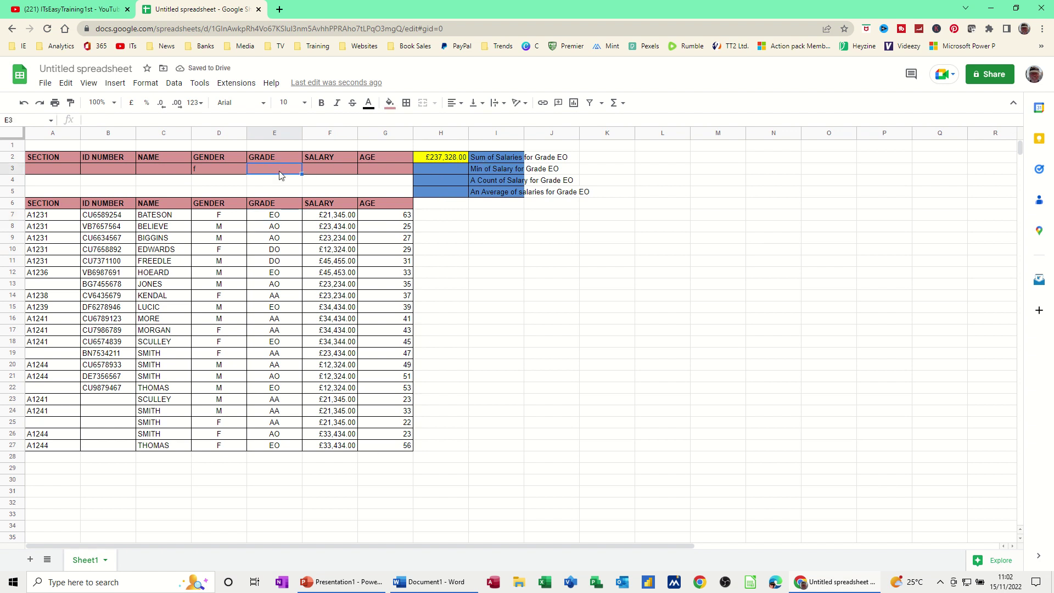
text(eo)
click(325, 169)
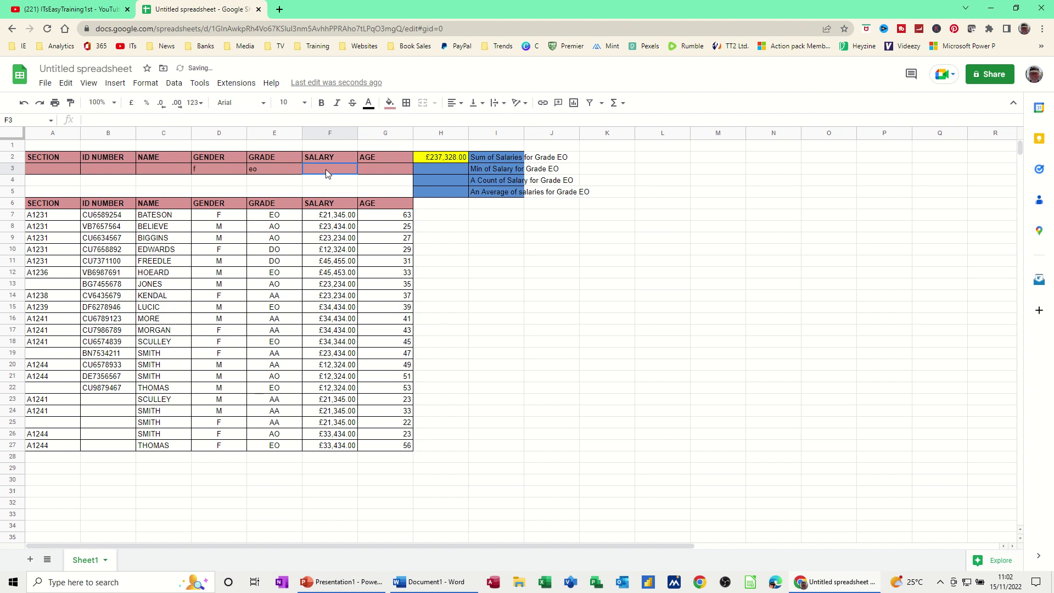
click(264, 171)
key(Delete)
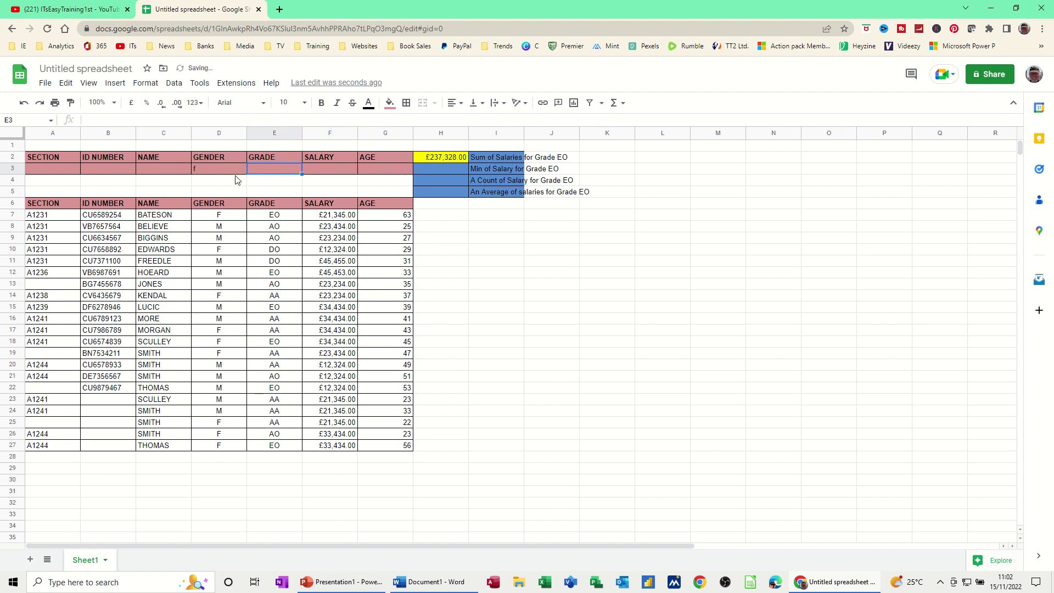
click(215, 173)
key(Delete)
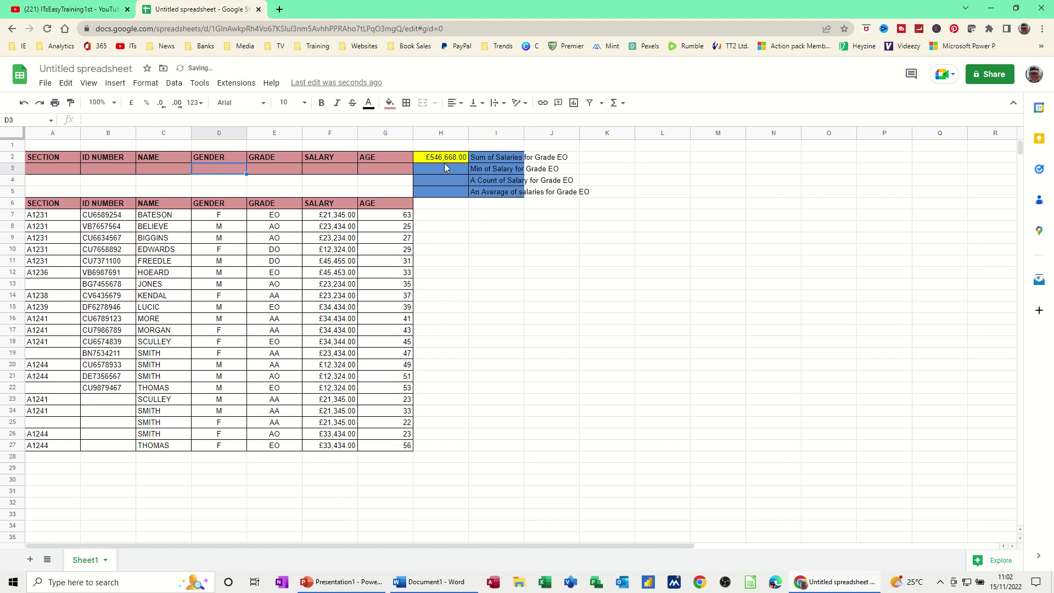
click(434, 169)
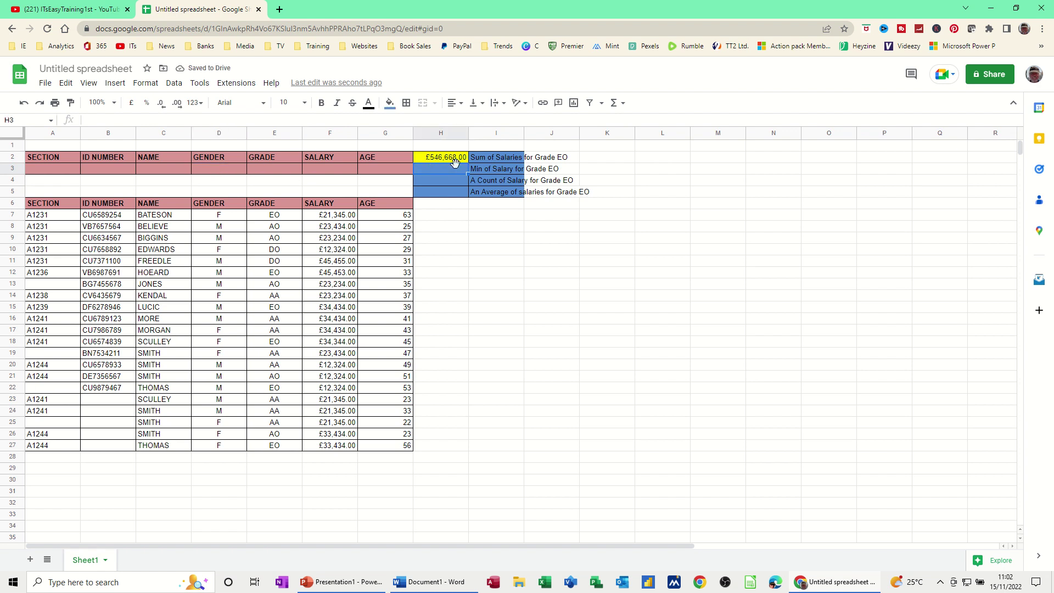
Enter =dmin(data,"salary",selection) in H3, returning the minimum Grade EO salary of £12,324.00.
text(=dm)
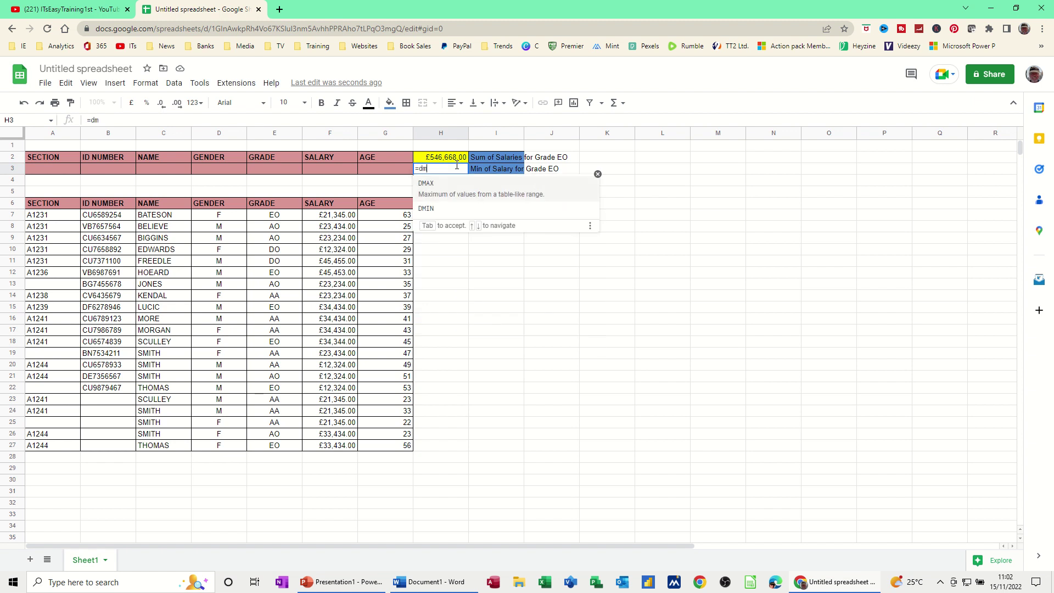
text(in()
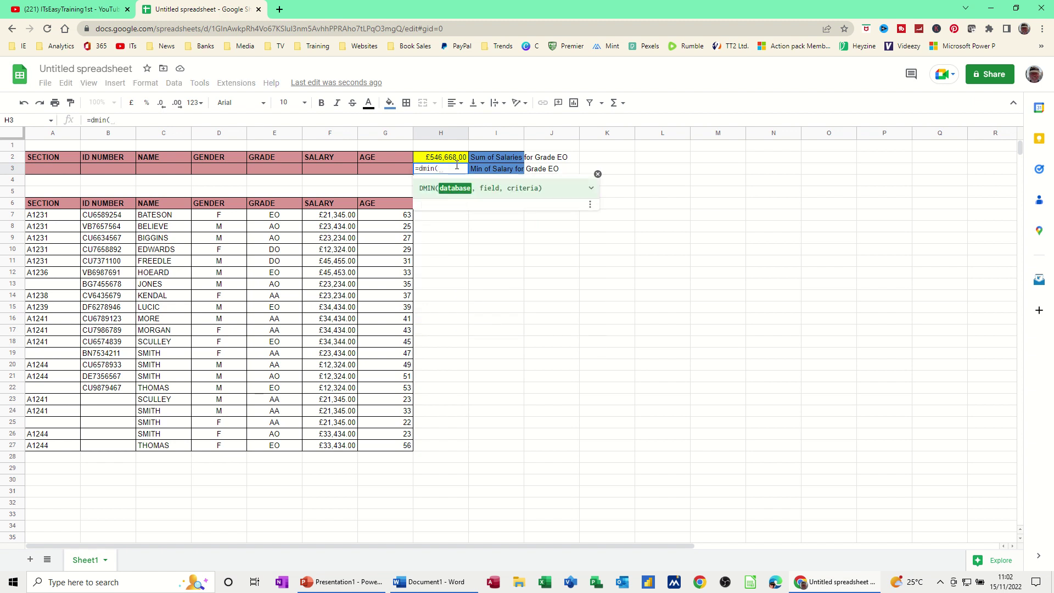
text(data)
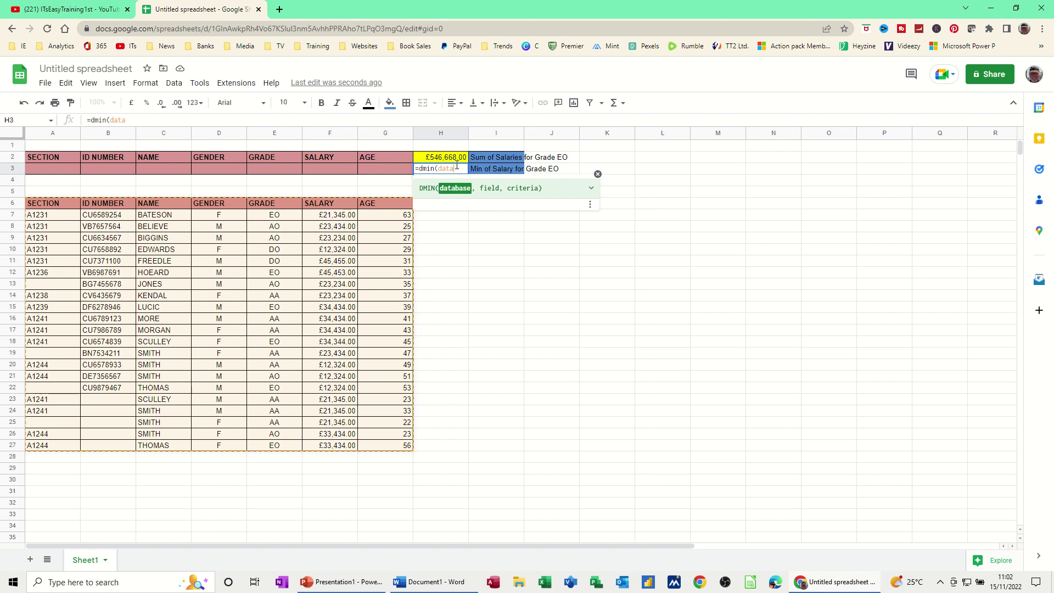
text(,"s)
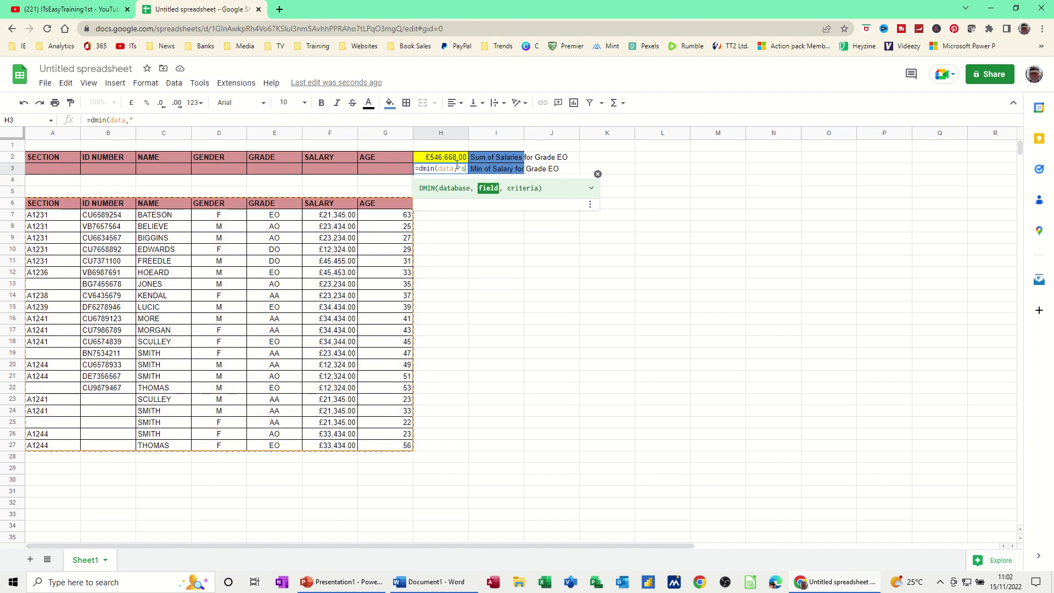
text(alary",selection)
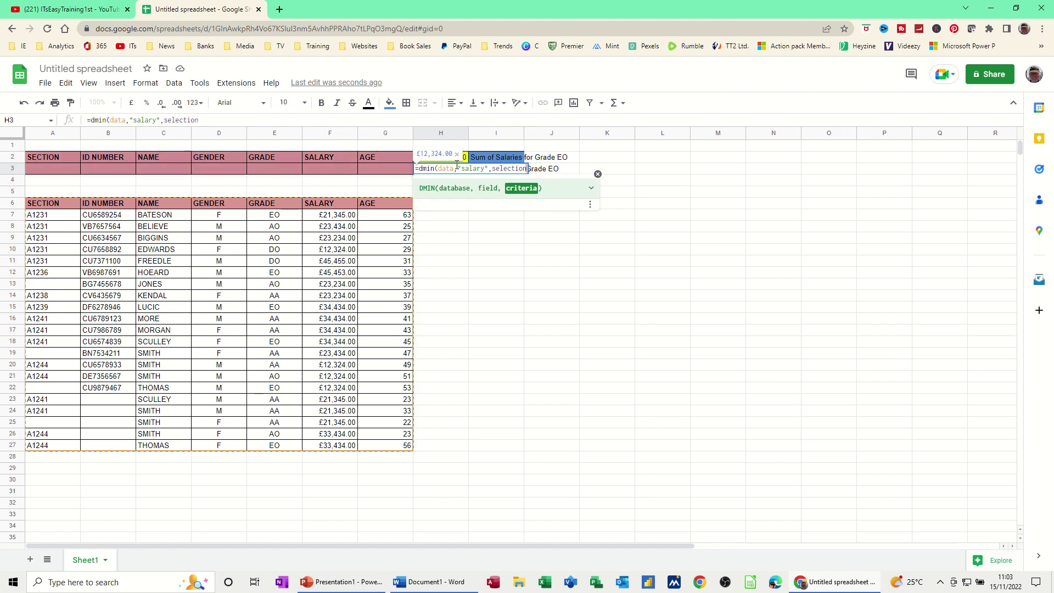
text())
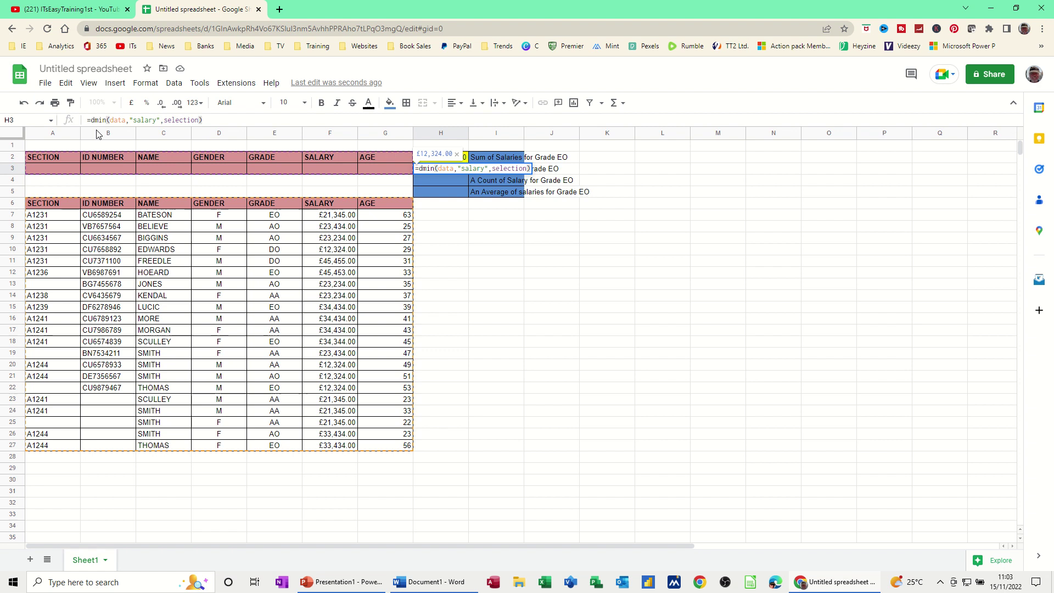
key(Return)
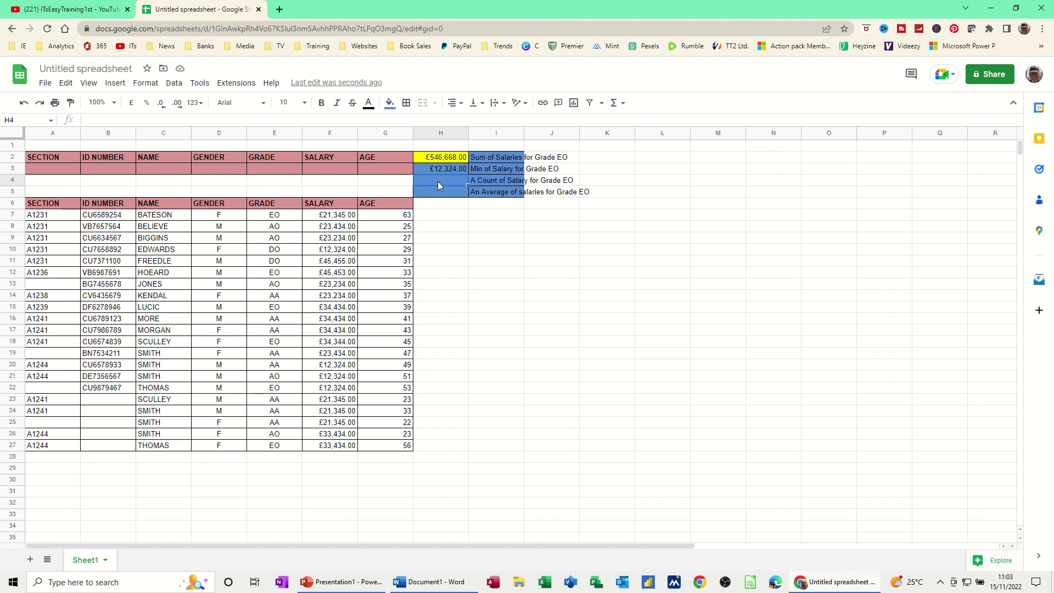
Enter =dcount(data,"salary",selection) in H4, counting 21 Grade EO salaries.
text(=dc)
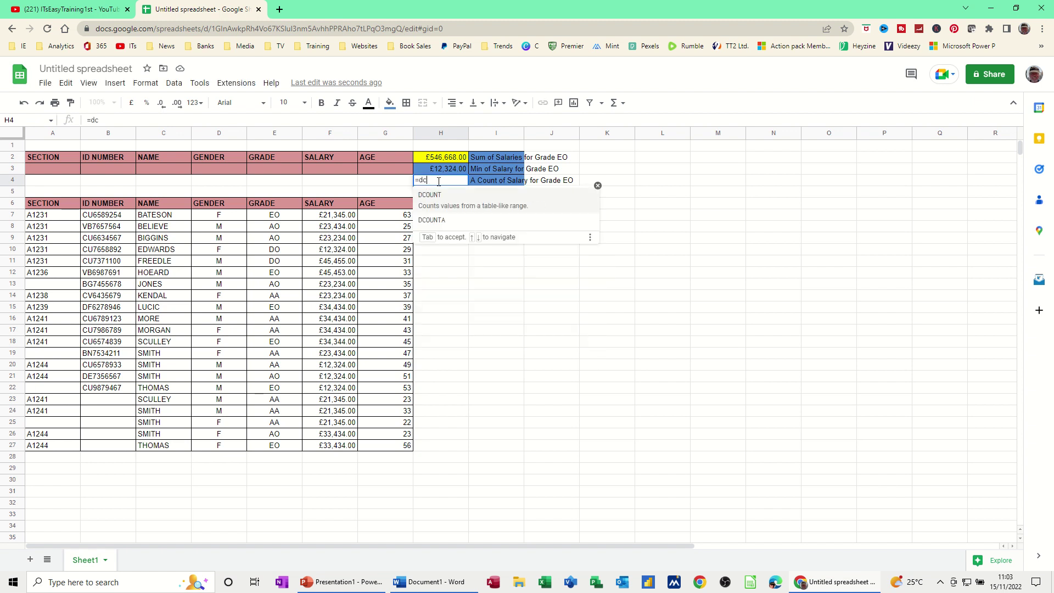
text(ount()
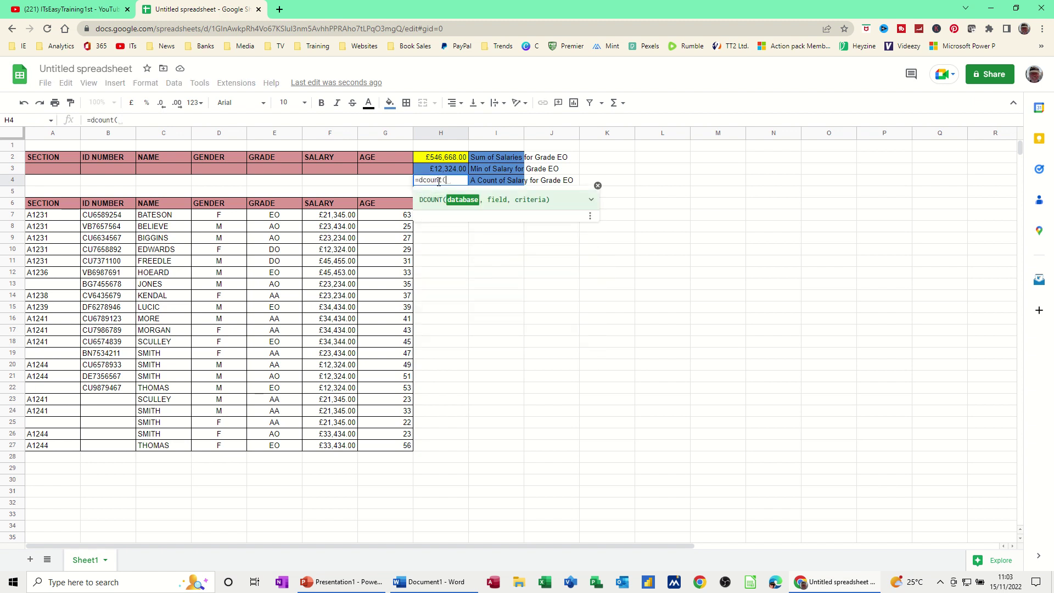
text(data)
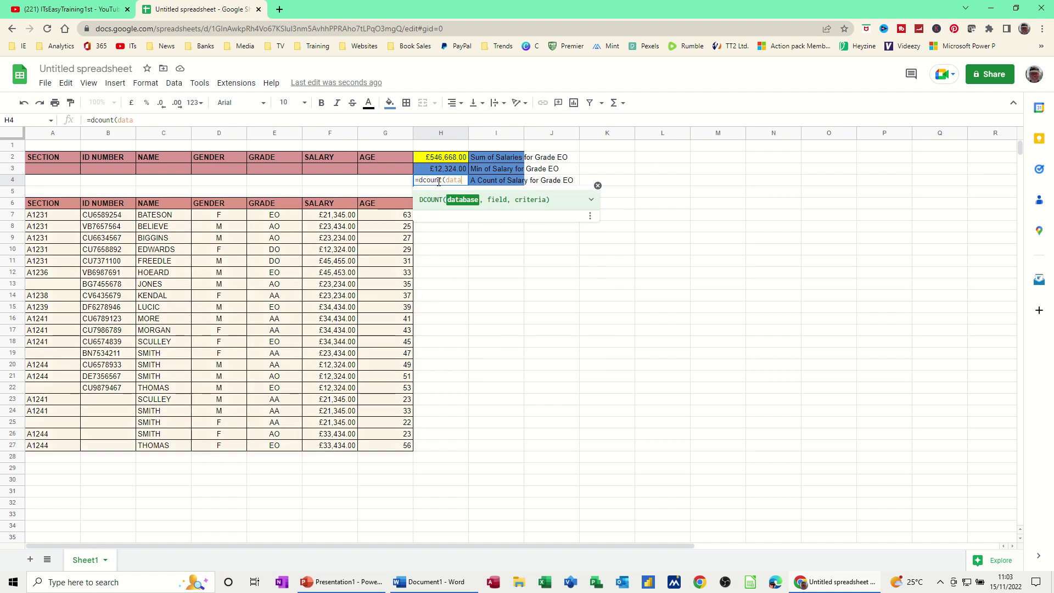
text(,)
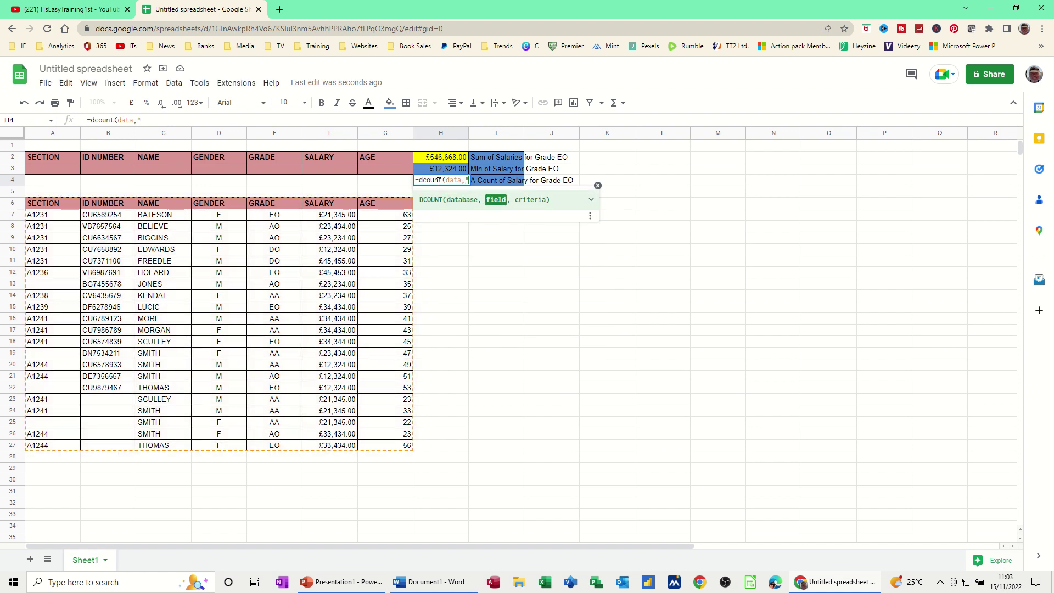
text("saa)
key(BackSpace)
text(la)
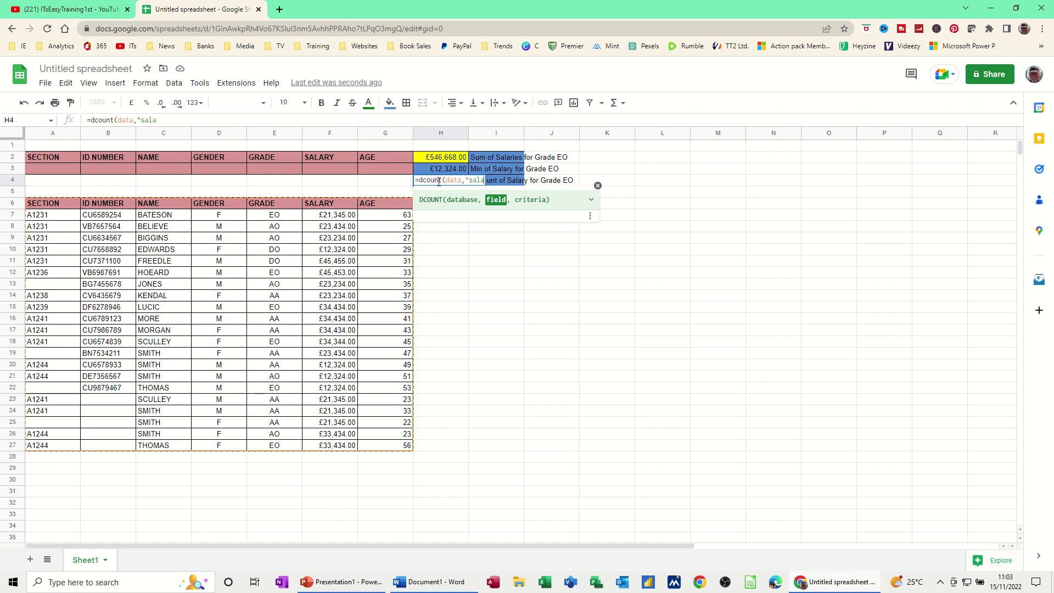
text(ry",)
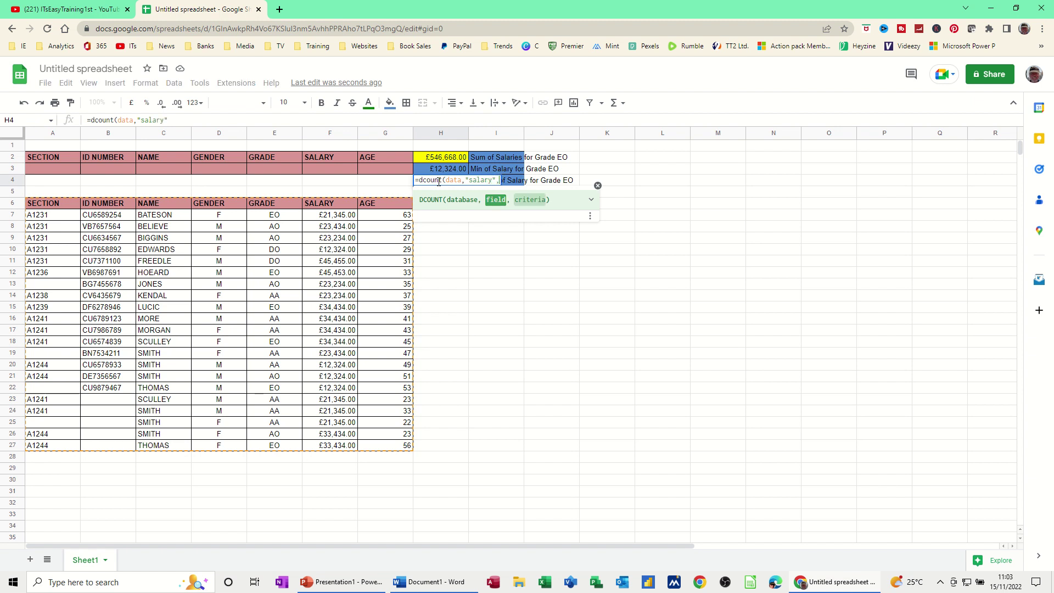
text(selectio)
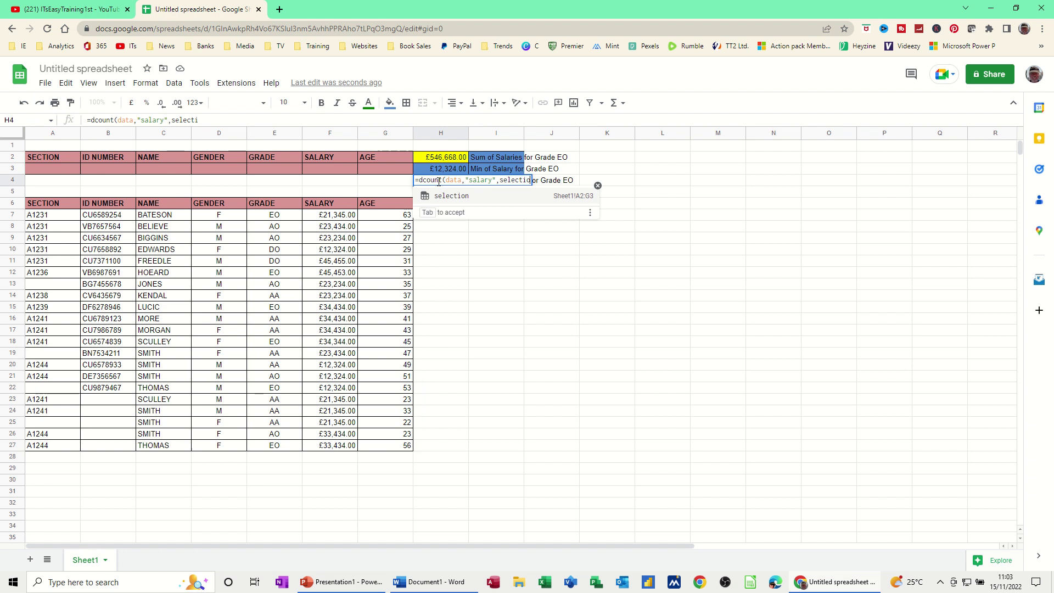
text(n))
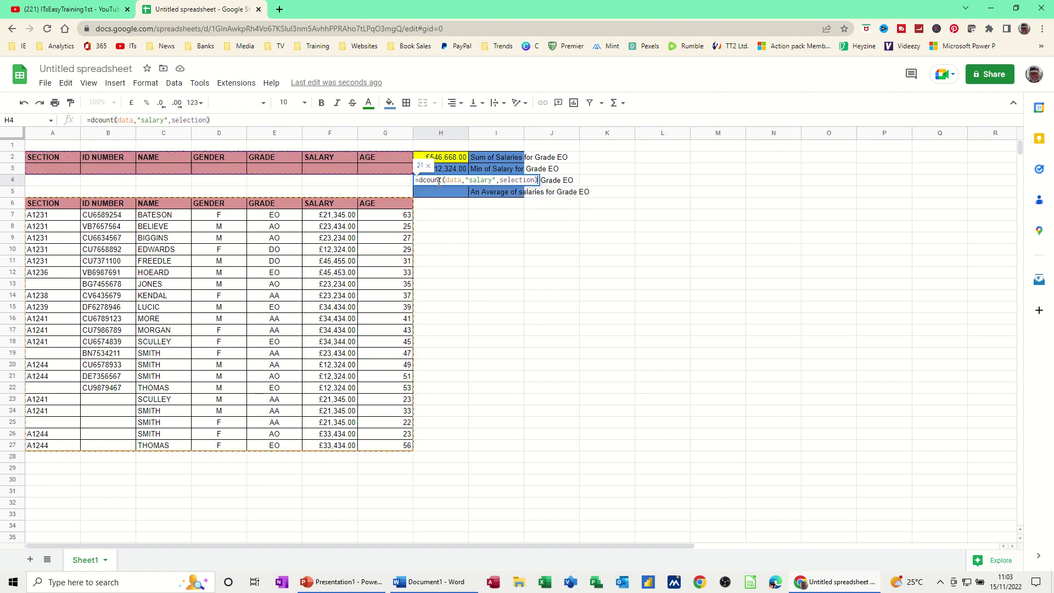
key(Return)
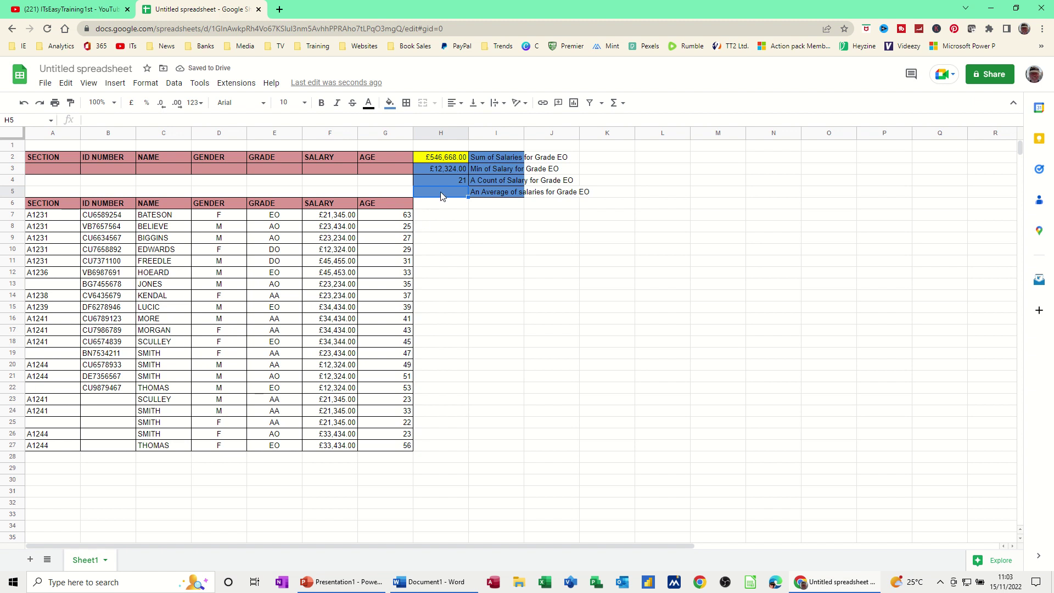
Enter =daverage(data,"salary",selection) in H5, giving the £26,031.81 average Grade EO salary.
text(daverage()
click(88, 120)
text(=)
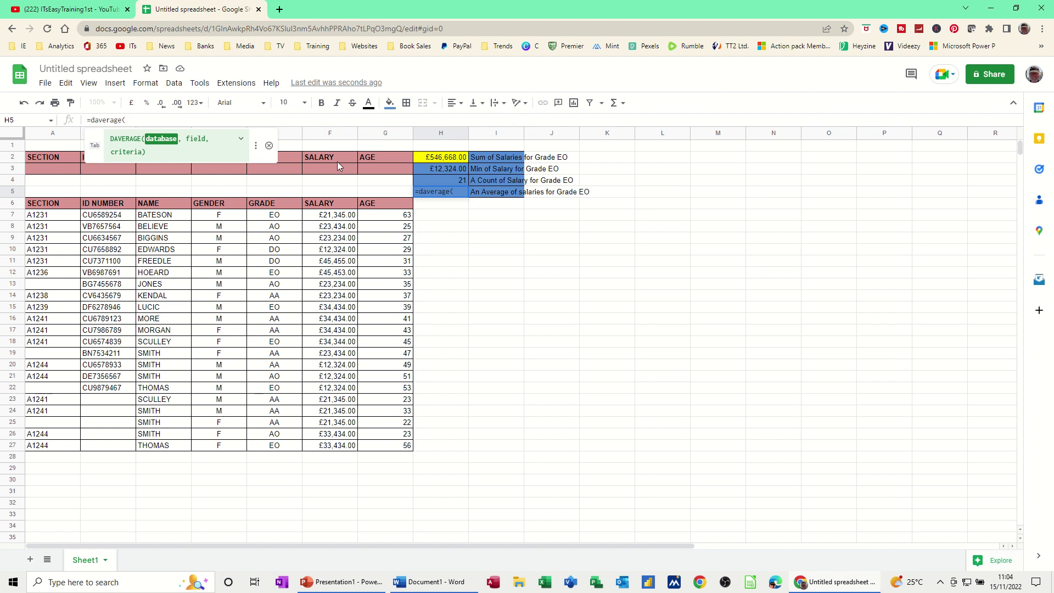
text(daverage(data,)
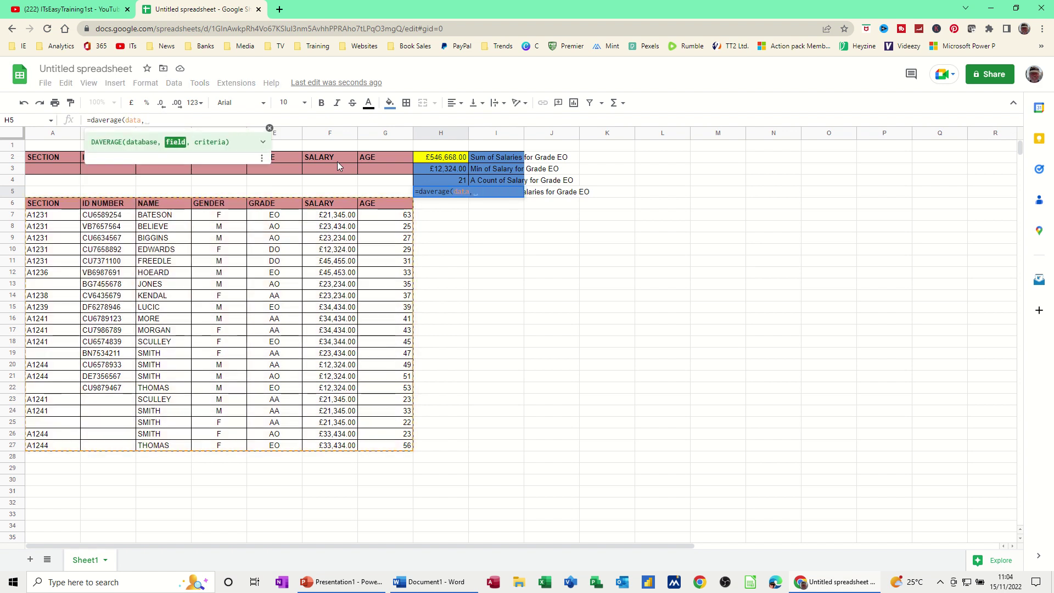
text("salary)
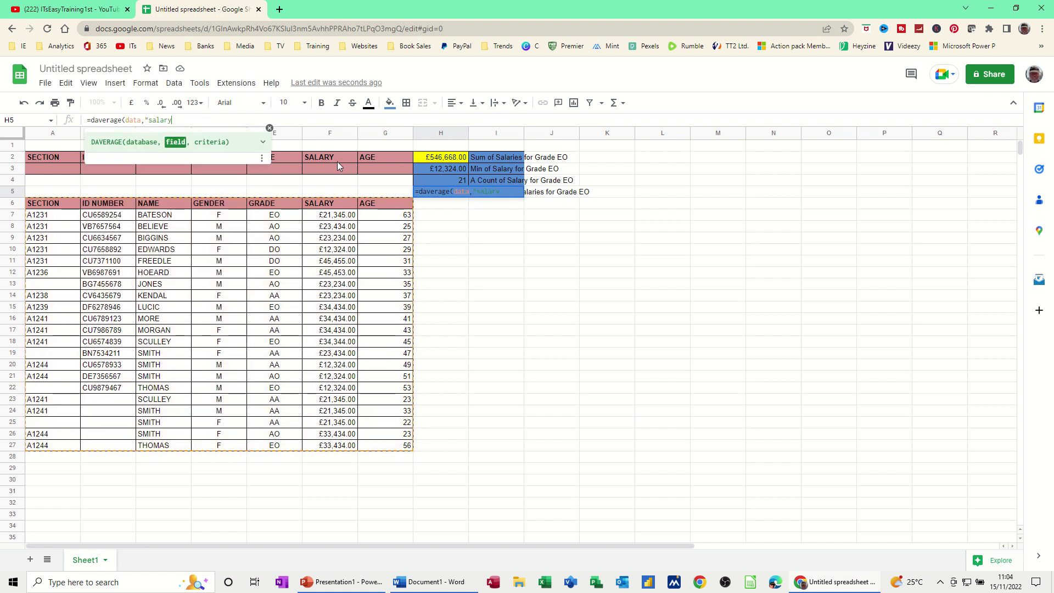
text(")
text(,se)
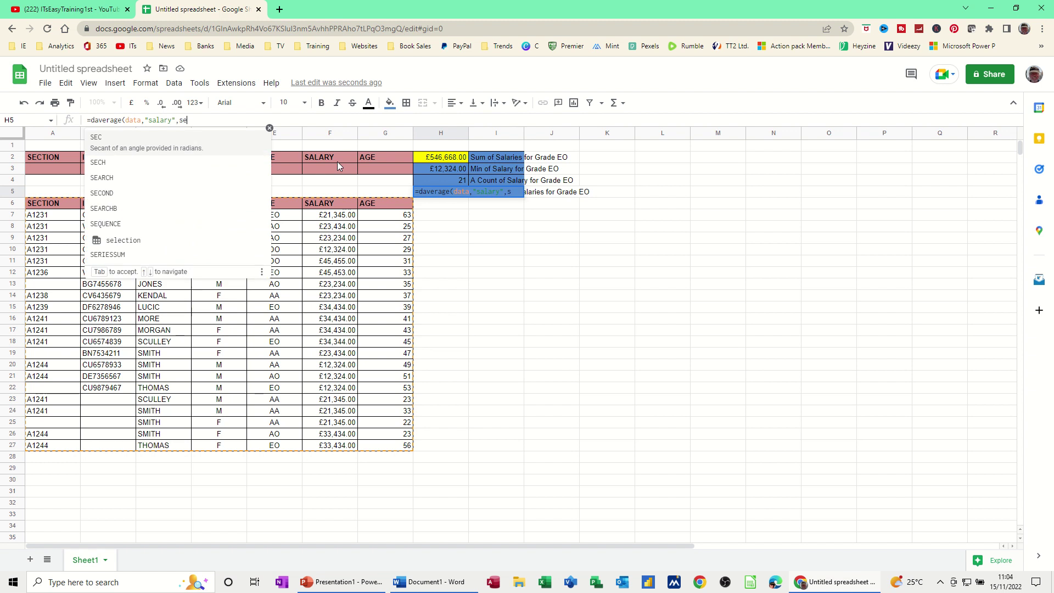
text(lection)
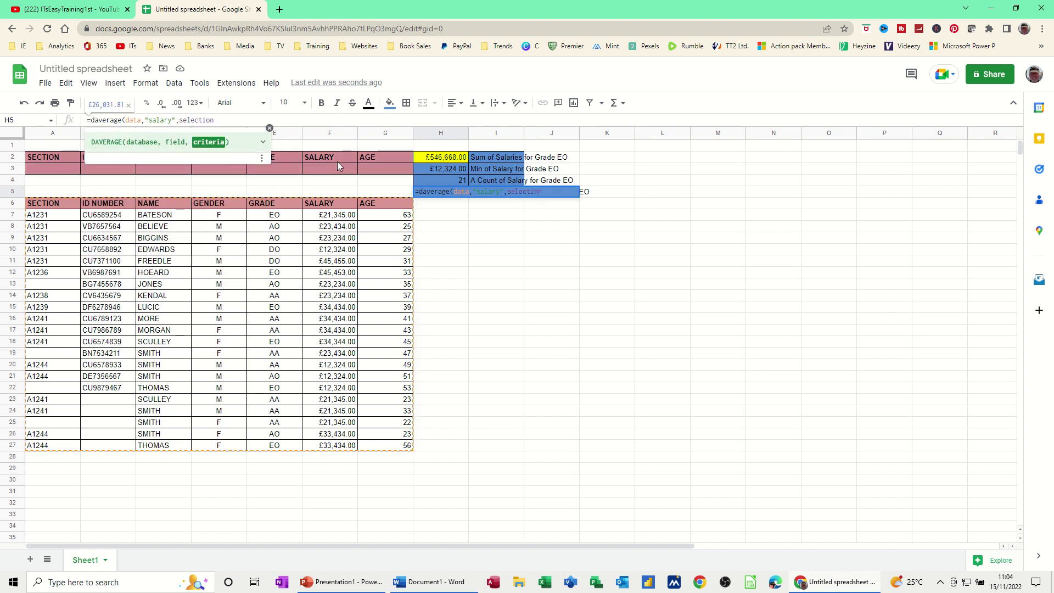
text())
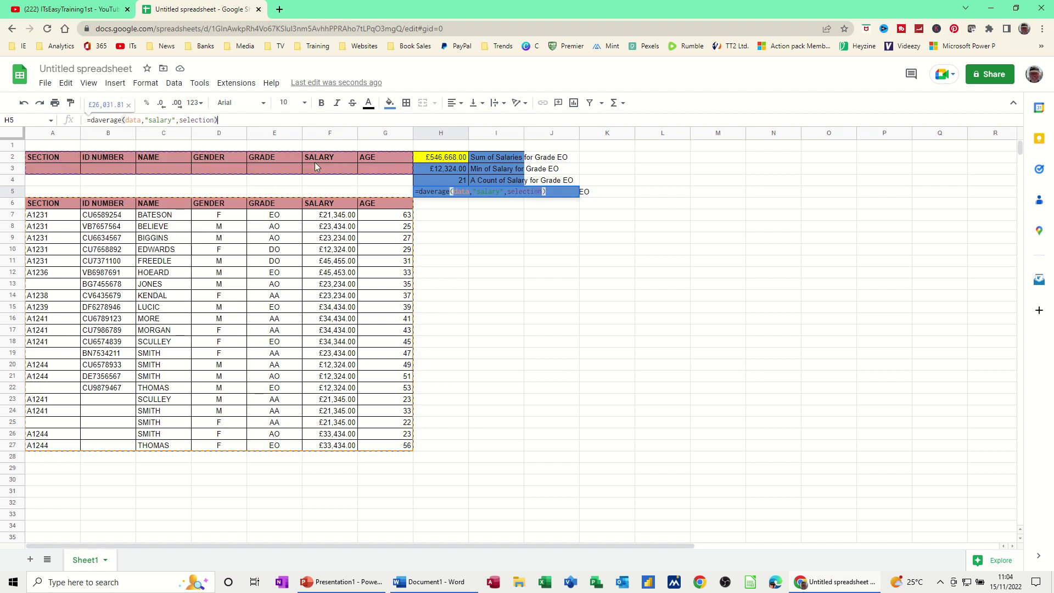
key(Return)
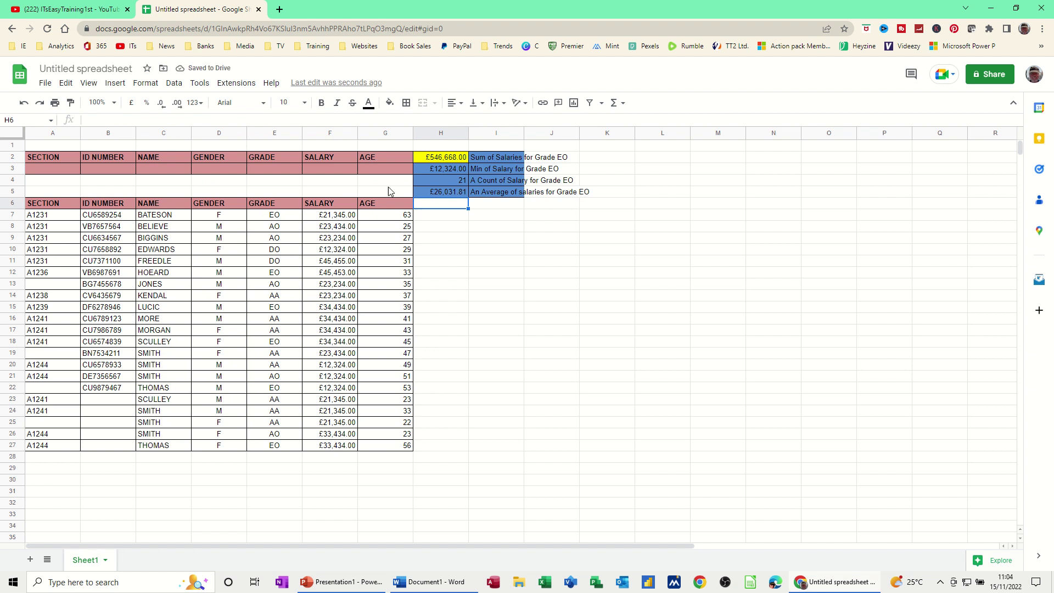
click(226, 174)
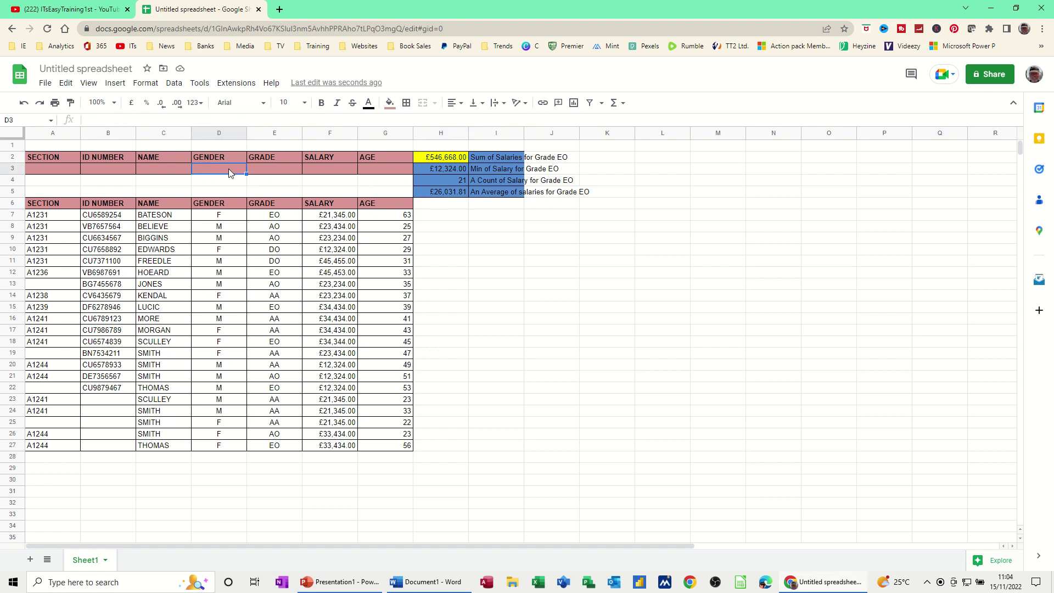
text(f)
click(259, 168)
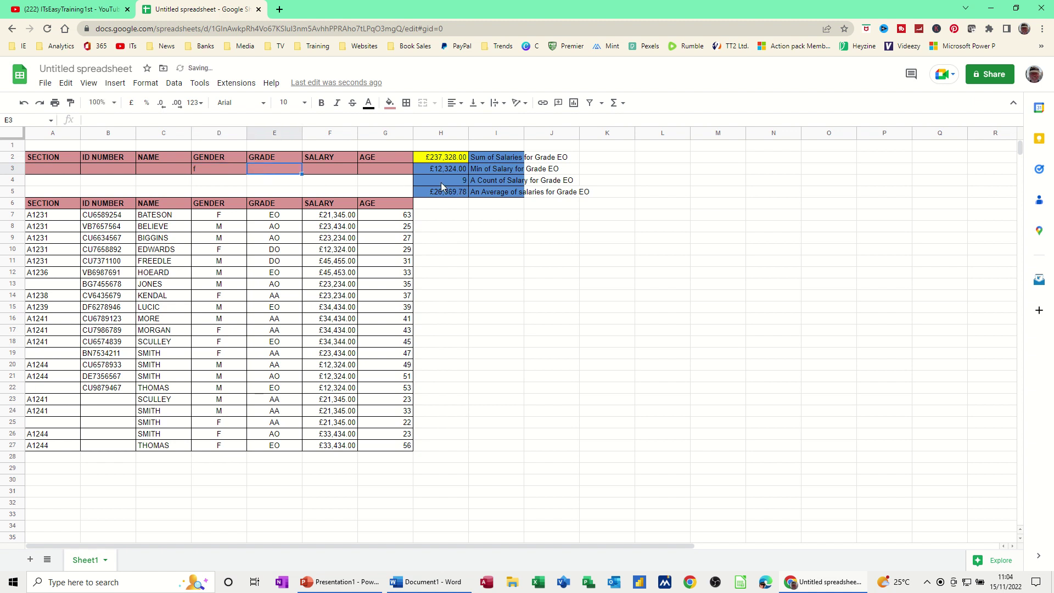
click(220, 173)
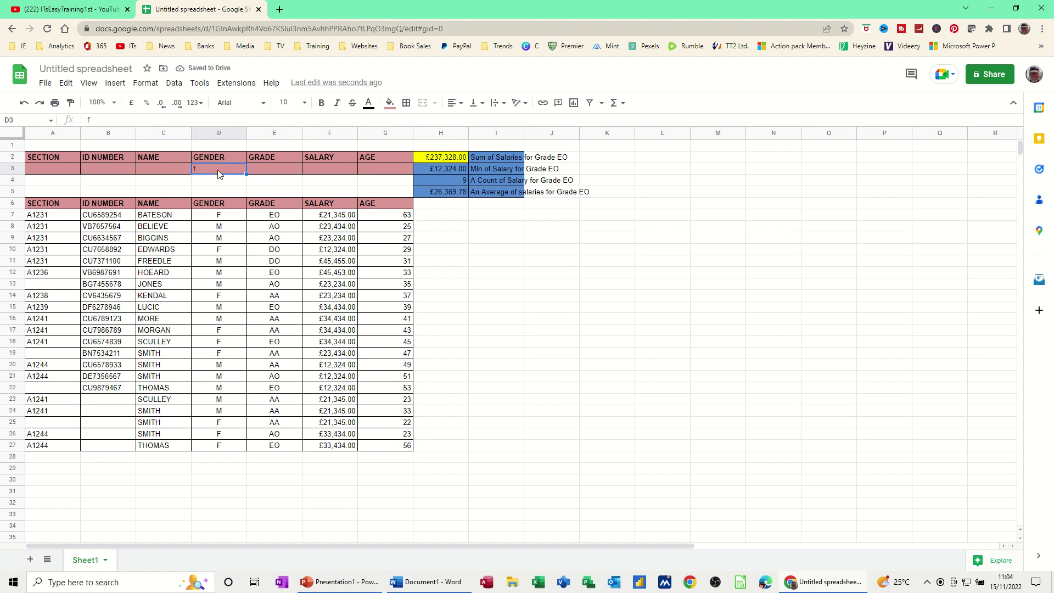
text(m)
click(251, 170)
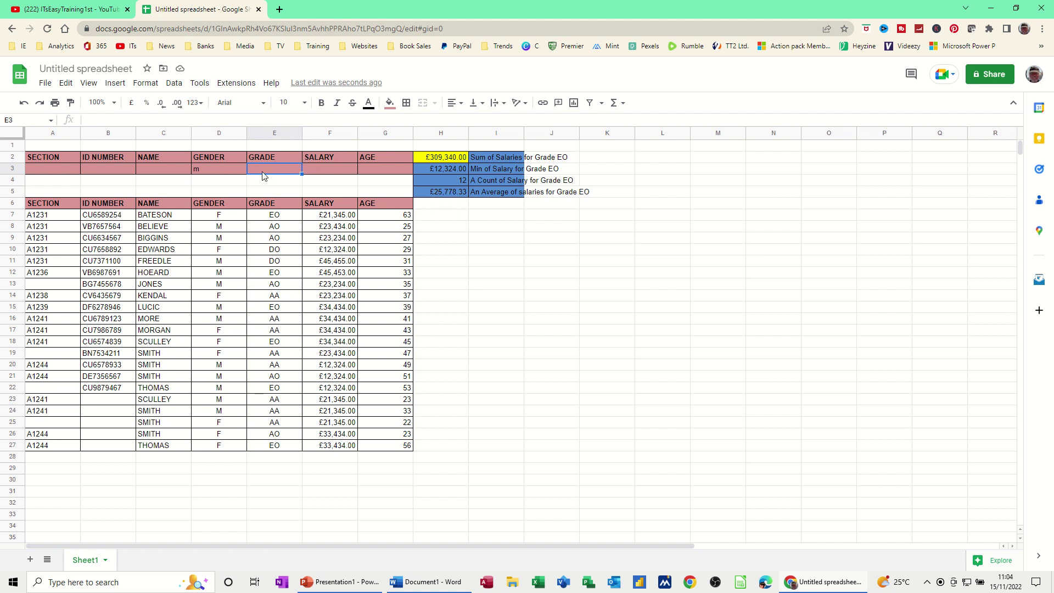
text(eo)
click(330, 173)
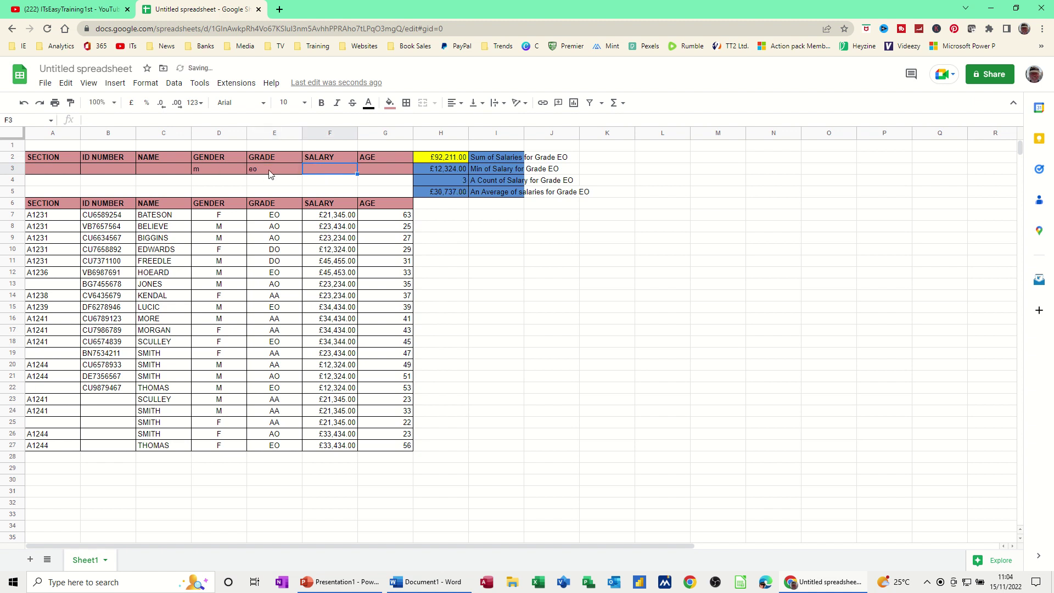
key(Left)
text(aa)
click(211, 169)
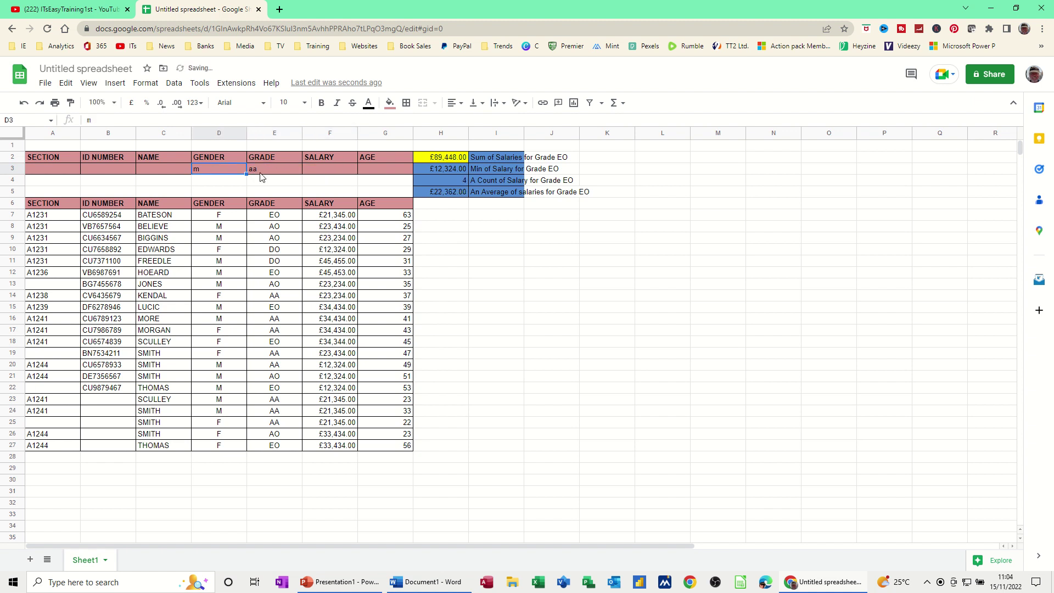
click(328, 168)
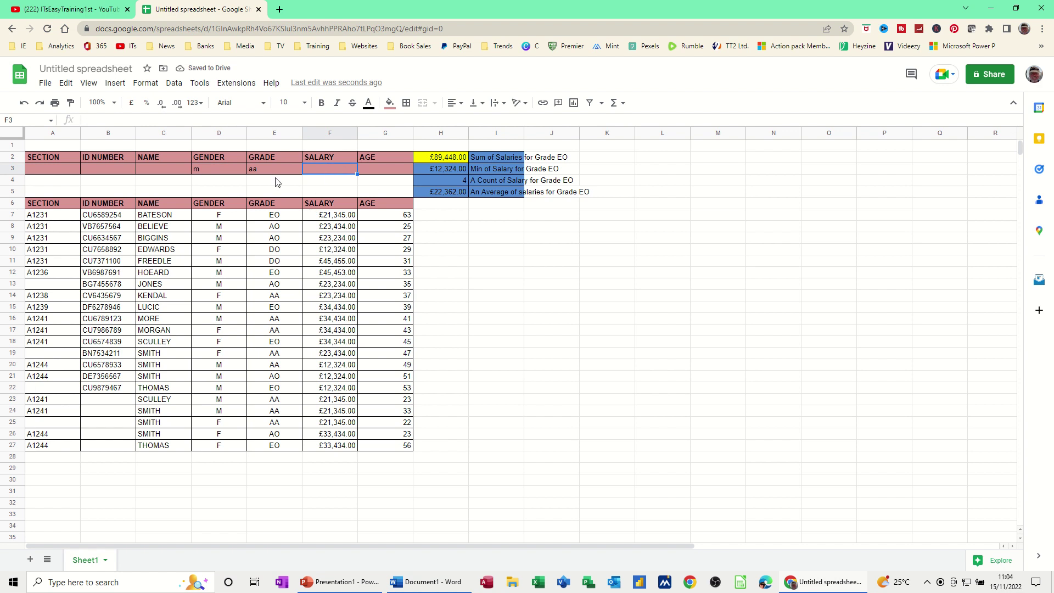
click(261, 168)
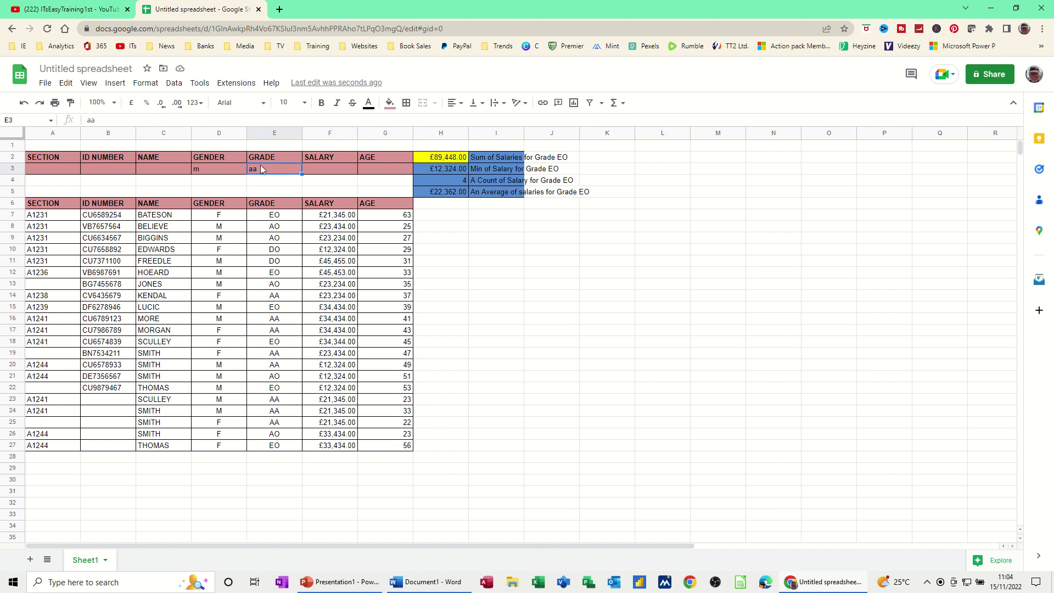
drag(261, 168, 217, 175)
key(Delete)
click(323, 174)
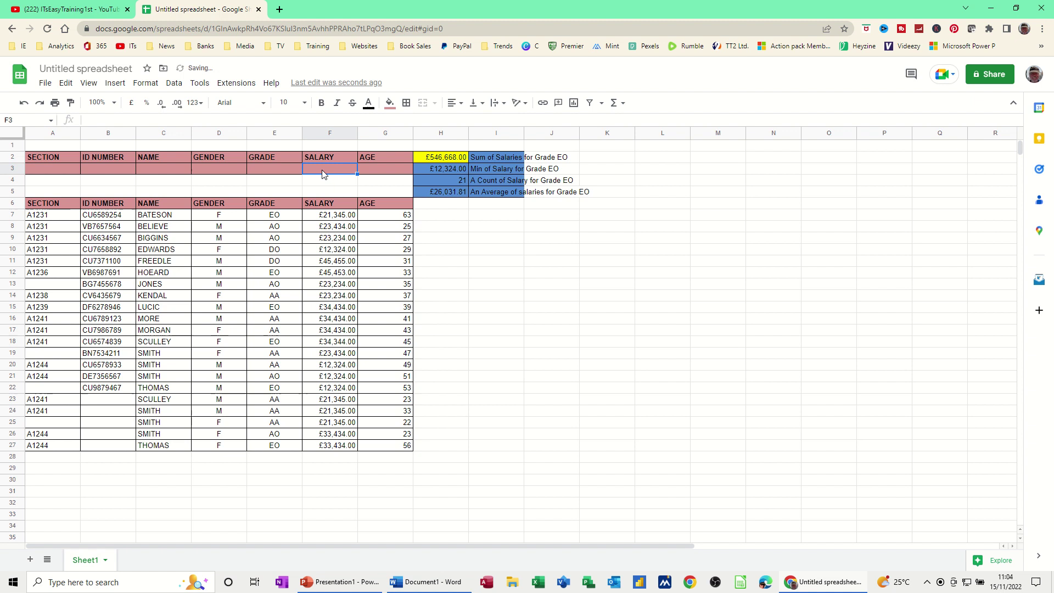
text(>21000)
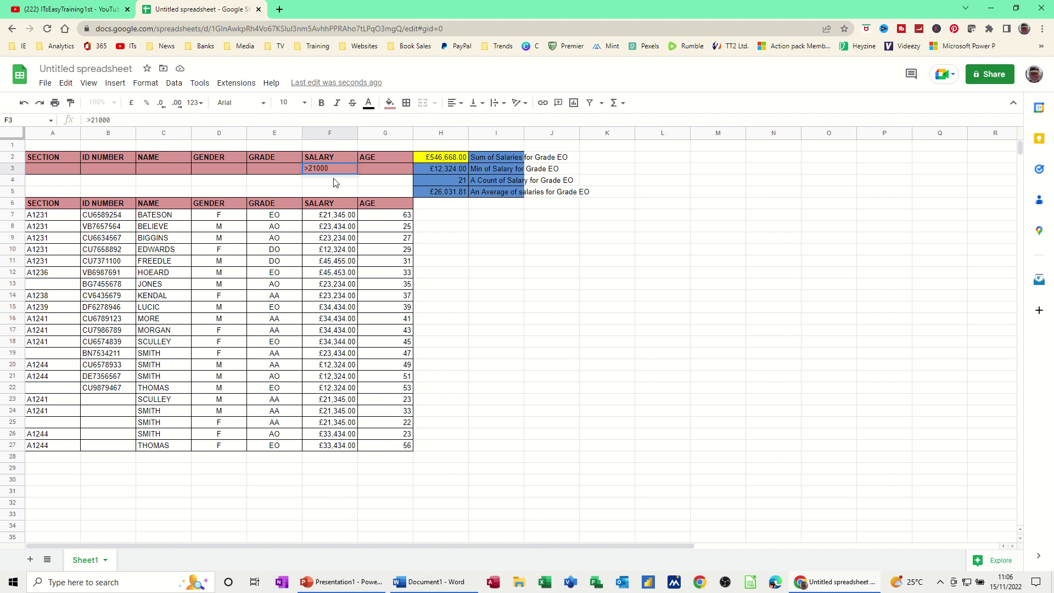
key(Return)
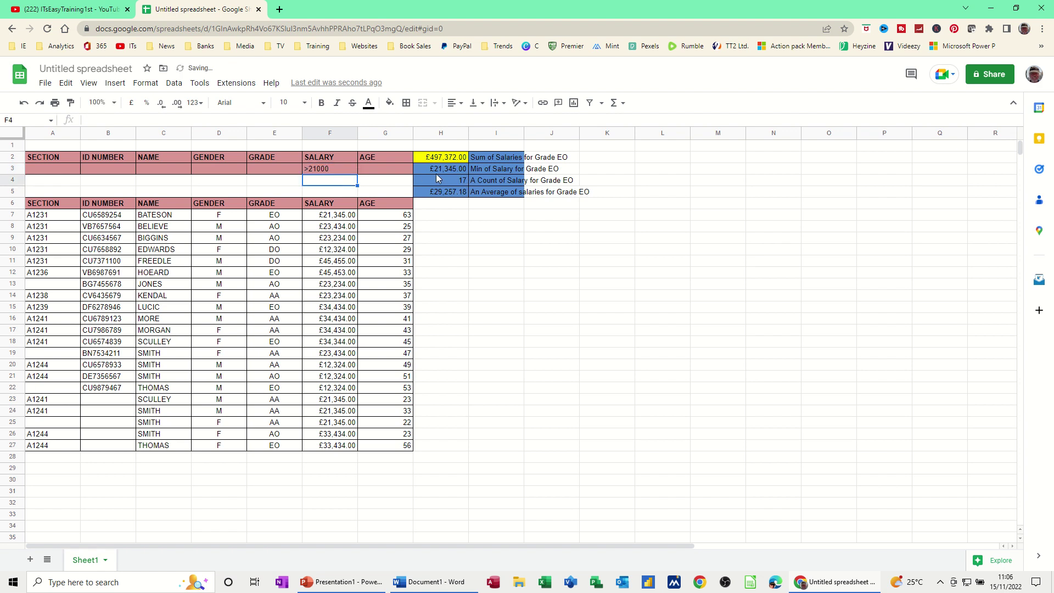
click(330, 166)
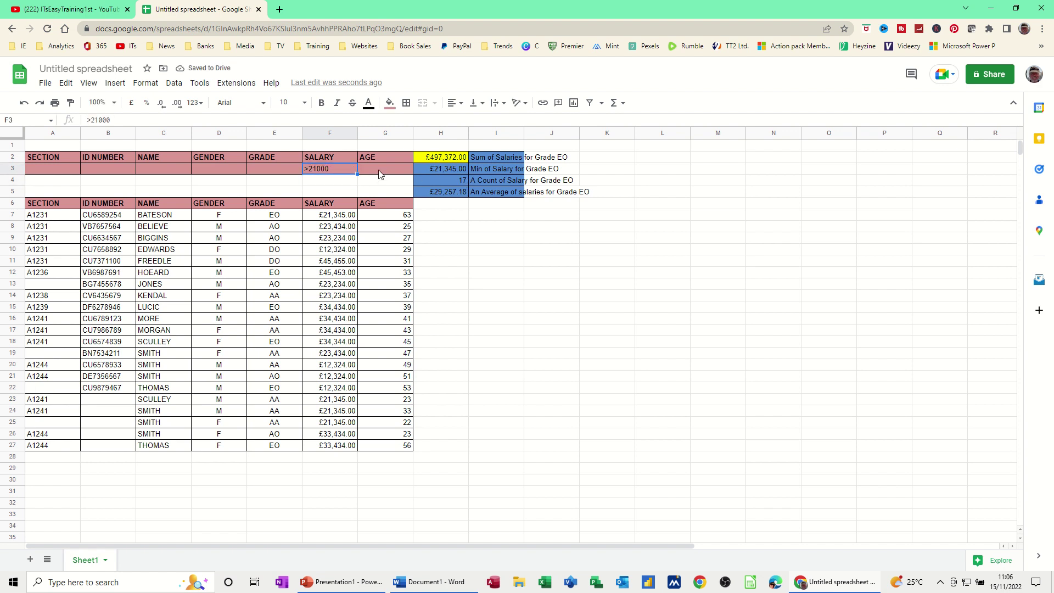
click(382, 170)
text(>30)
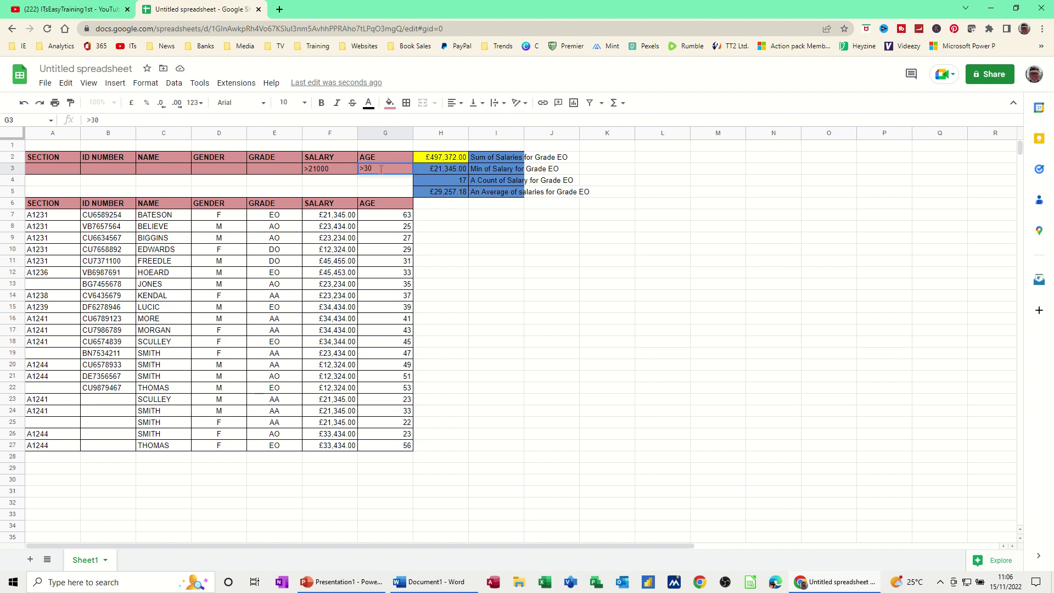
key(Return)
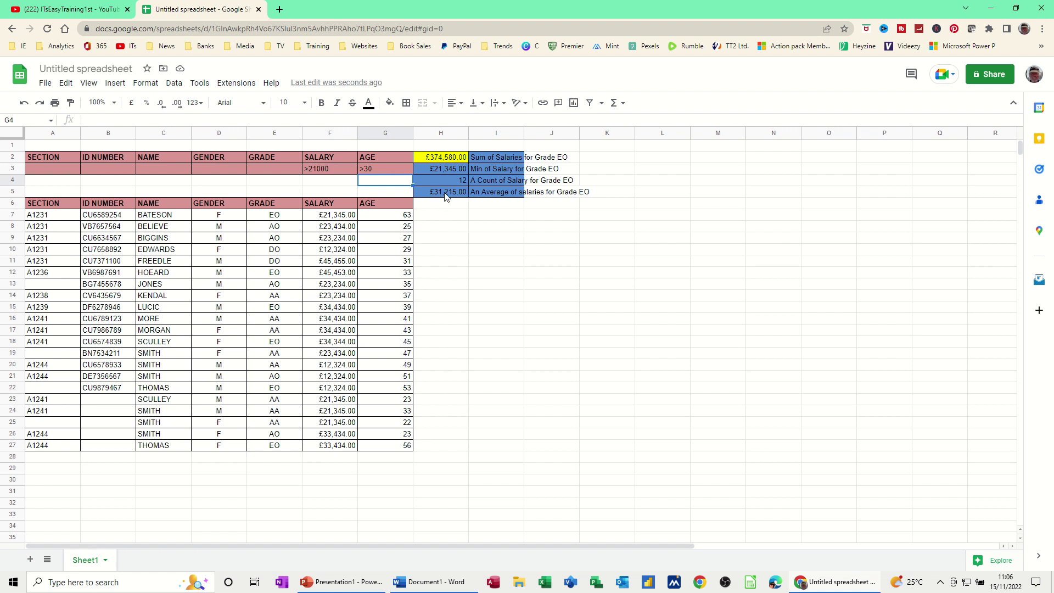
click(330, 170)
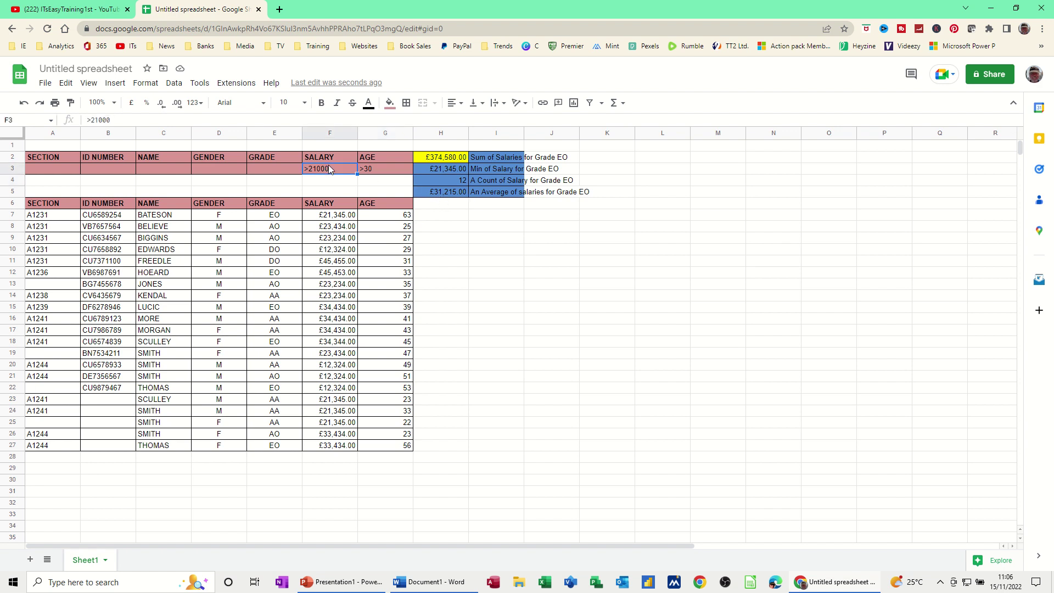
key(Delete)
click(382, 170)
key(Delete)
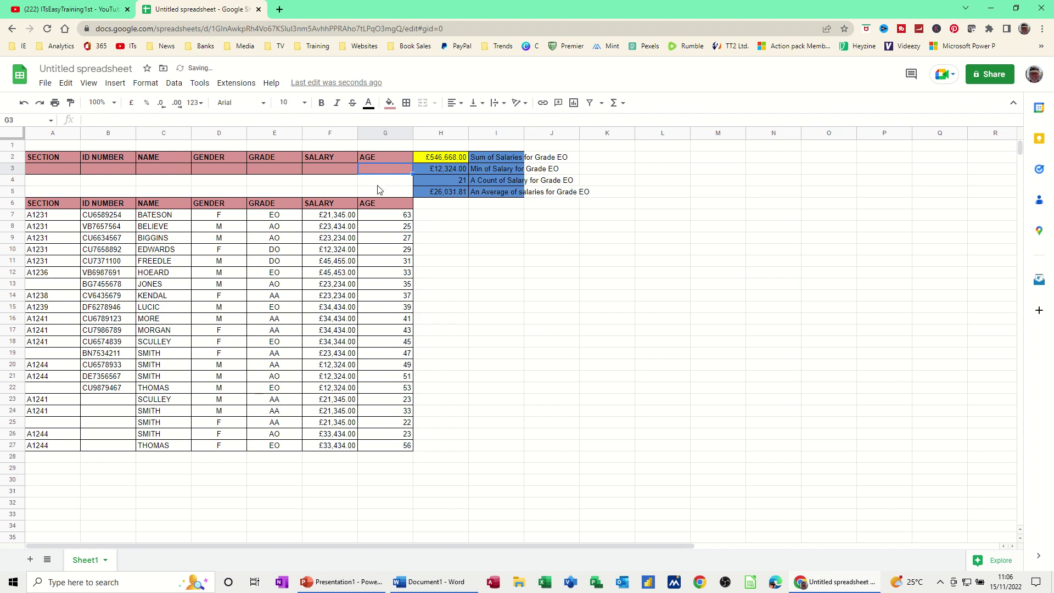